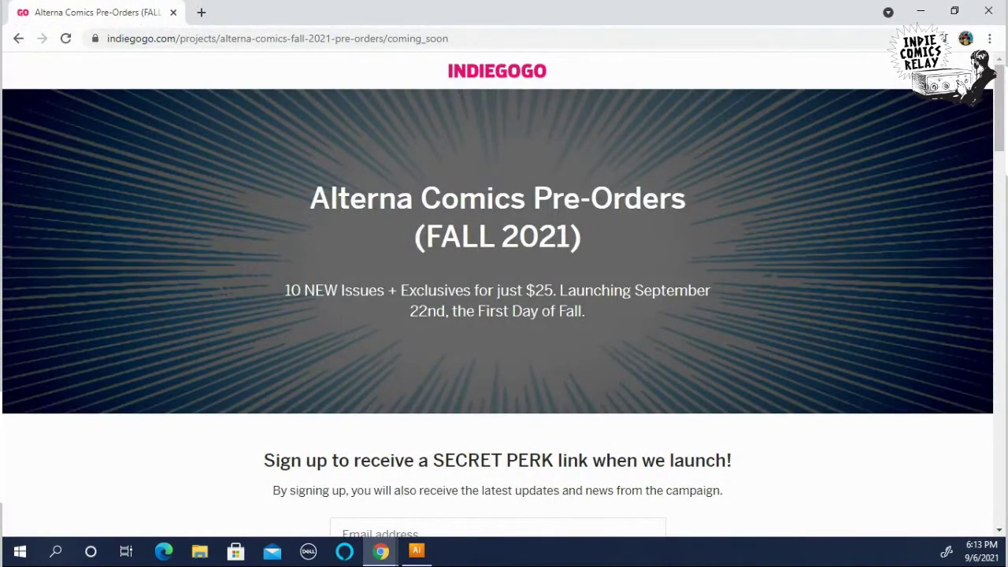
Step: Examine the Alterna Comics Fall 2021 pre-orders page, including the sign-up form, Fall 2021 lineup, retailer perks and cover artwork
{"action": "scroll", "coordinate": [785, 342], "scroll_direction": "down", "scroll_amount": 1}
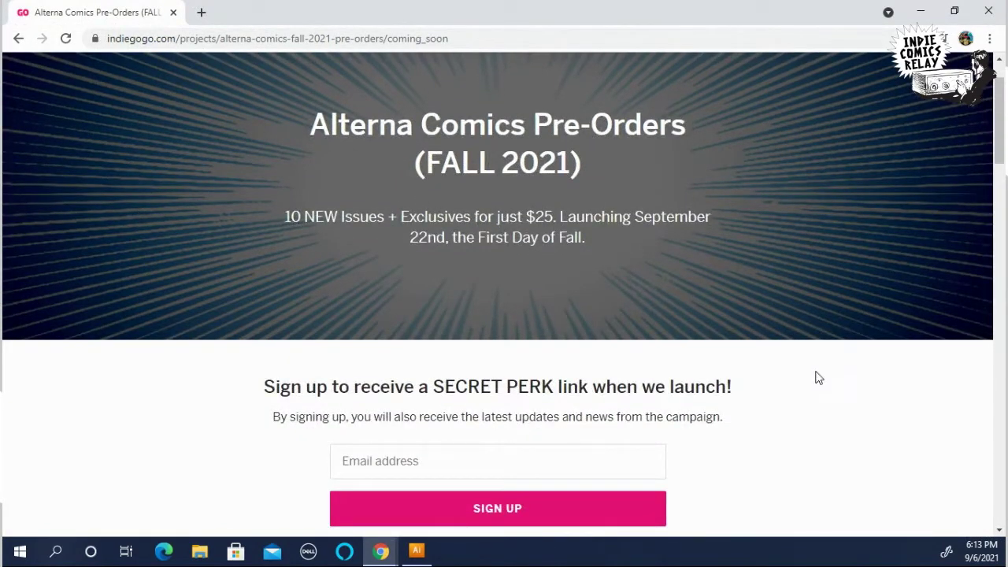
{"action": "scroll", "coordinate": [811, 370], "scroll_direction": "up", "scroll_amount": 1}
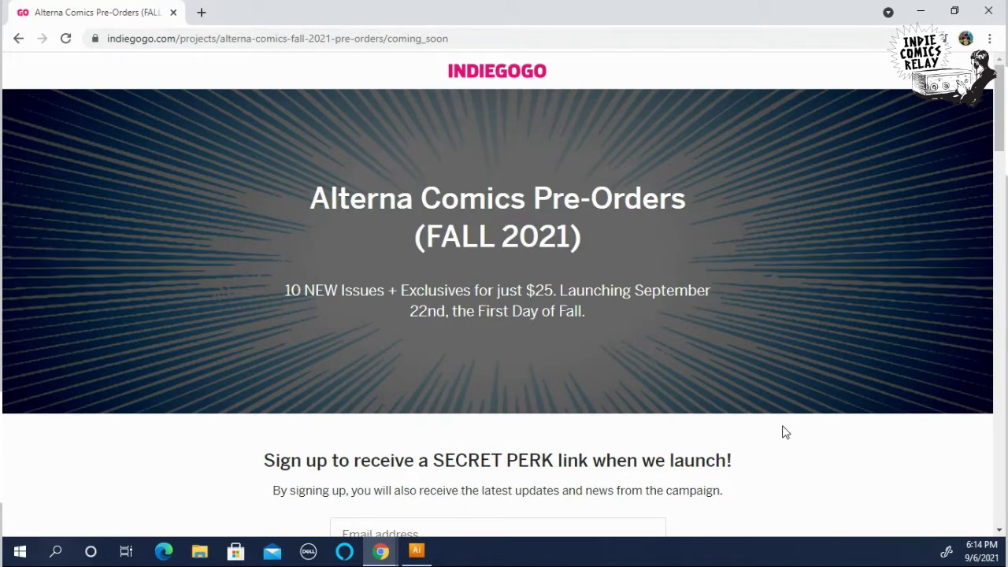
{"action": "scroll", "coordinate": [780, 441], "scroll_direction": "down", "scroll_amount": 4}
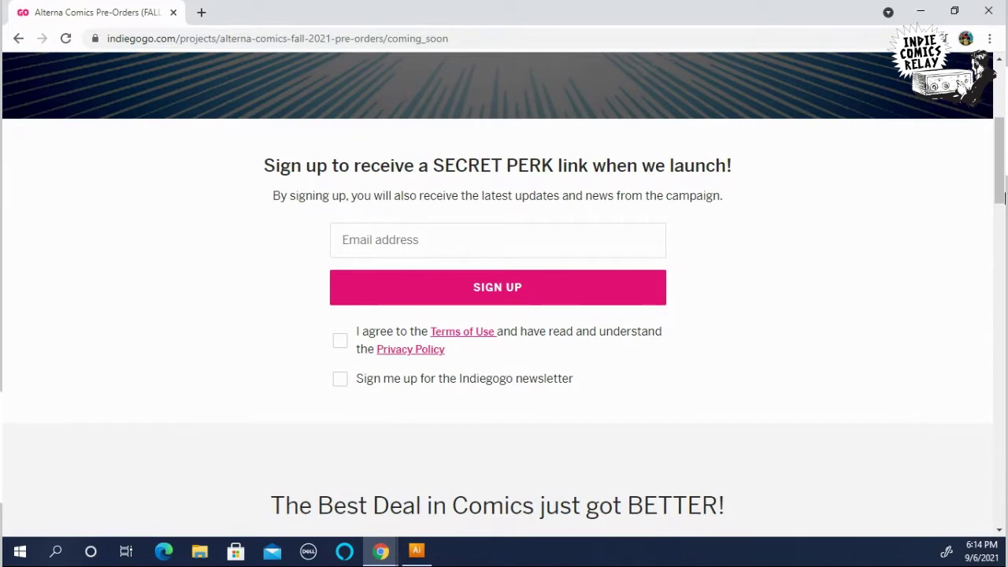
{"action": "scroll", "coordinate": [1004, 209], "scroll_direction": "down", "scroll_amount": 1}
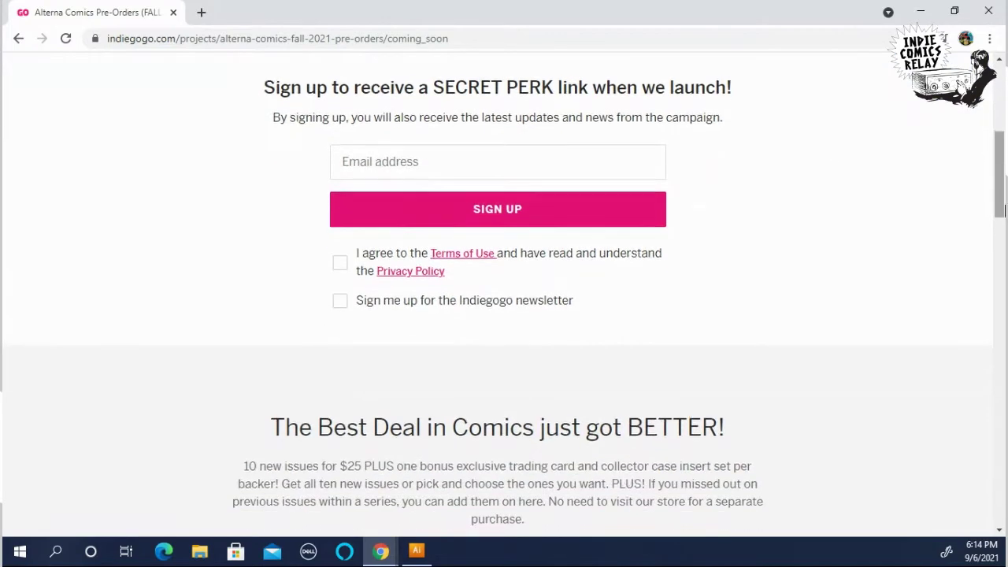
{"action": "scroll", "coordinate": [1004, 209], "scroll_direction": "down", "scroll_amount": 6}
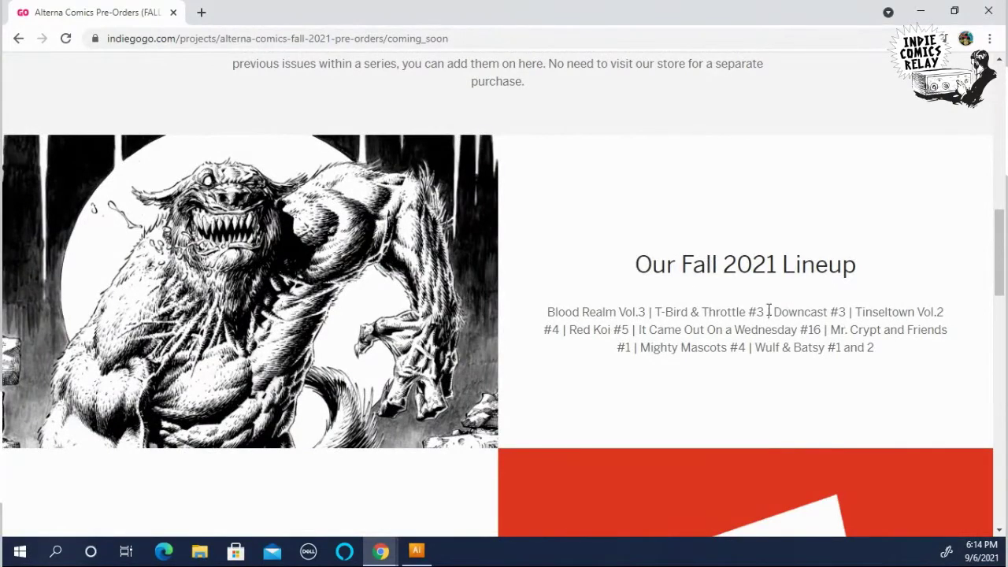
{"action": "left_click_drag", "start_coordinate": [747, 347], "coordinate": [603, 352]}
{"action": "scroll", "coordinate": [785, 402], "scroll_direction": "down", "scroll_amount": 3}
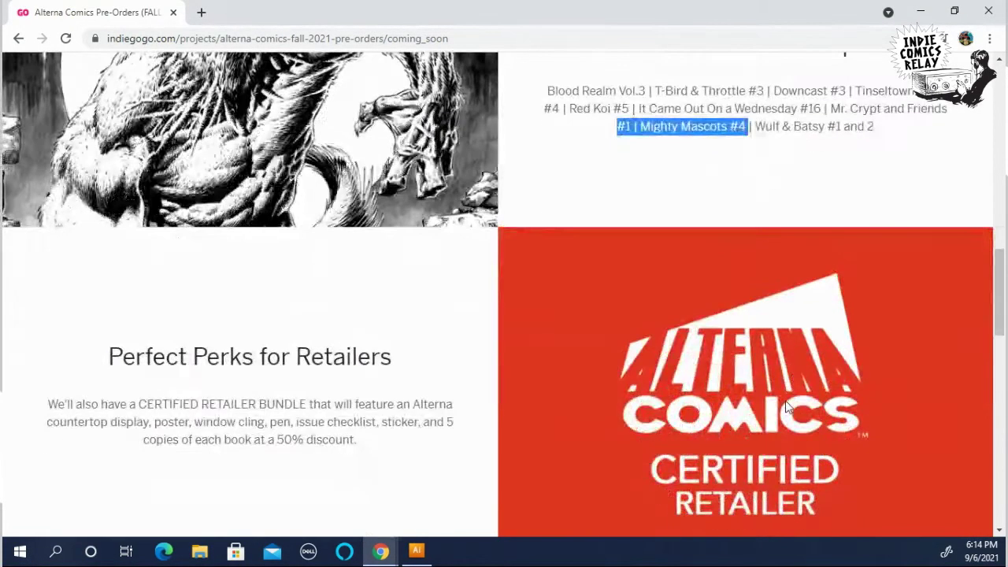
{"action": "scroll", "coordinate": [785, 407], "scroll_direction": "down", "scroll_amount": 4}
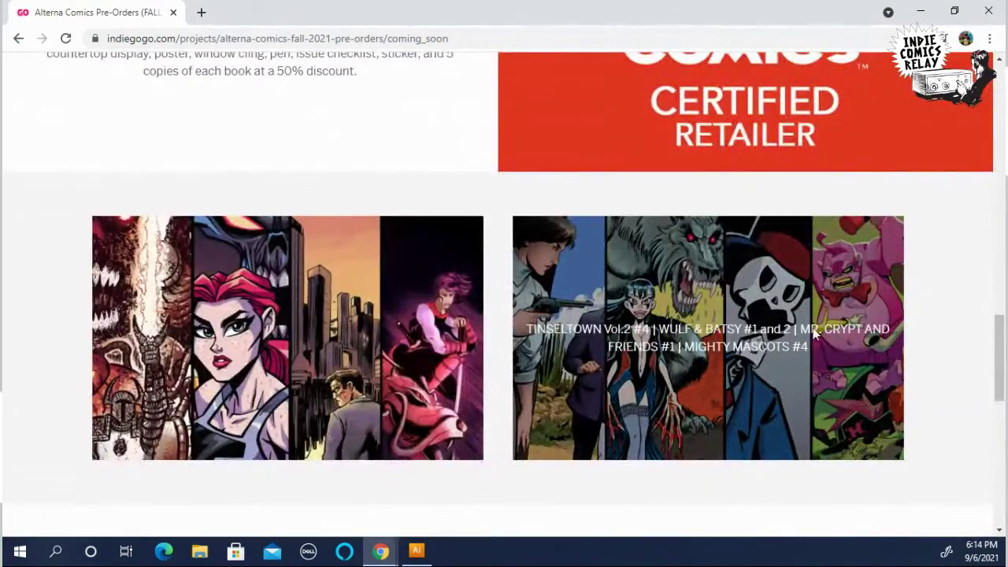
{"action": "scroll", "coordinate": [394, 382], "scroll_direction": "down", "scroll_amount": 3}
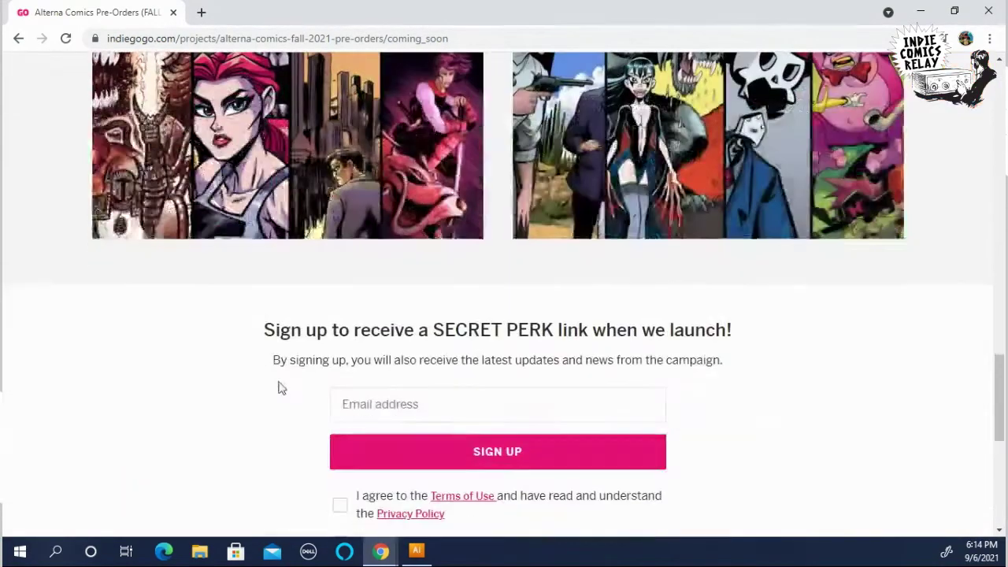
{"action": "scroll", "coordinate": [281, 387], "scroll_direction": "up", "scroll_amount": 3}
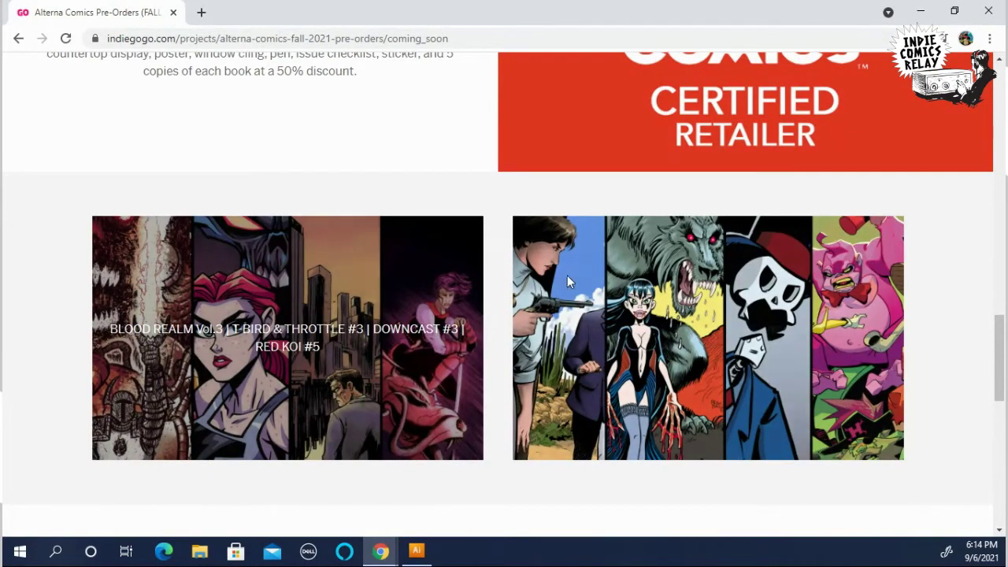
{"action": "scroll", "coordinate": [333, 322], "scroll_direction": "up", "scroll_amount": 10}
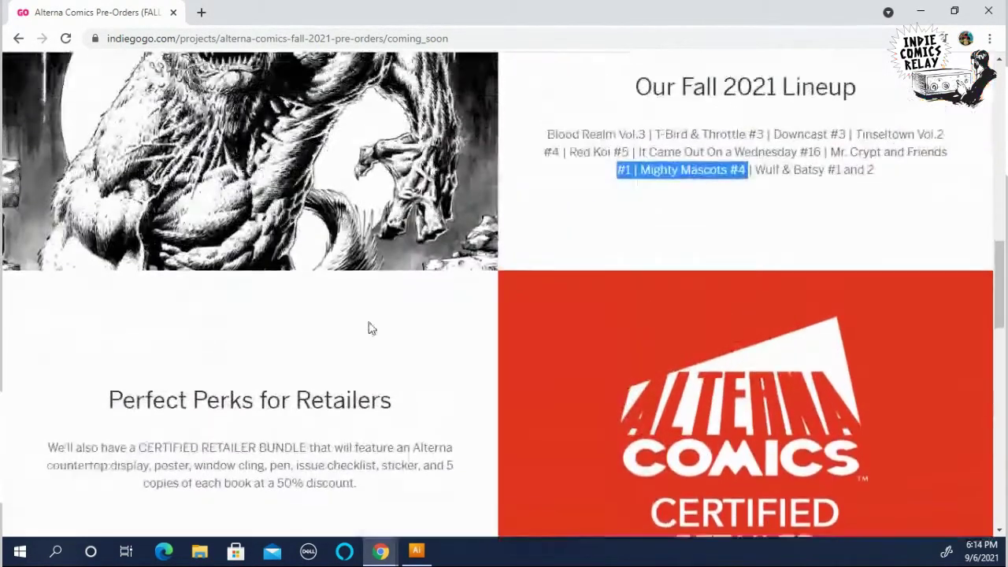
{"action": "scroll", "coordinate": [495, 297], "scroll_direction": "up", "scroll_amount": 2}
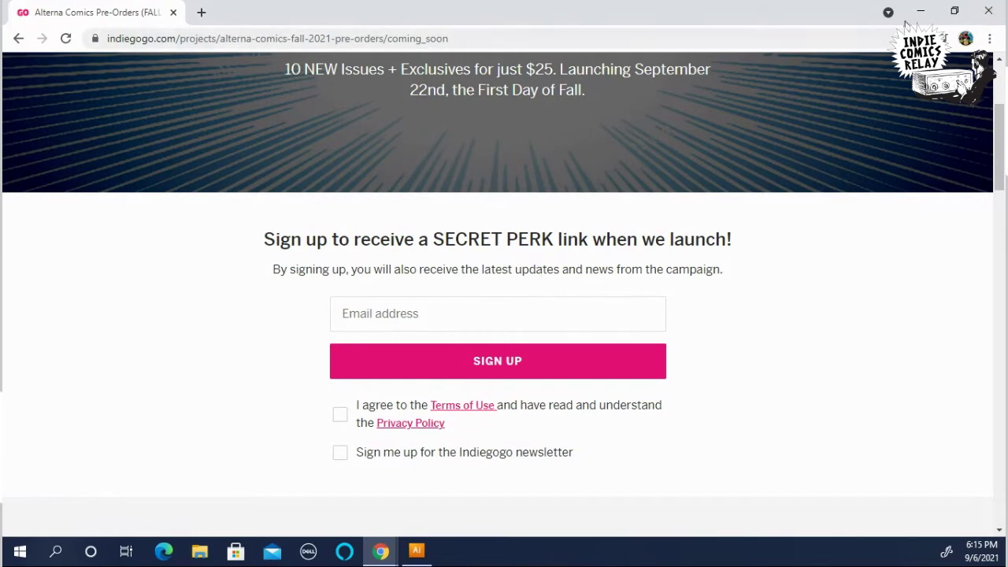
Step: Switch to Adobe Illustrator and lengthen both direction handles of the oval balloon's top anchor point horizontally outward
{"action": "left_click", "coordinate": [920, 16]}
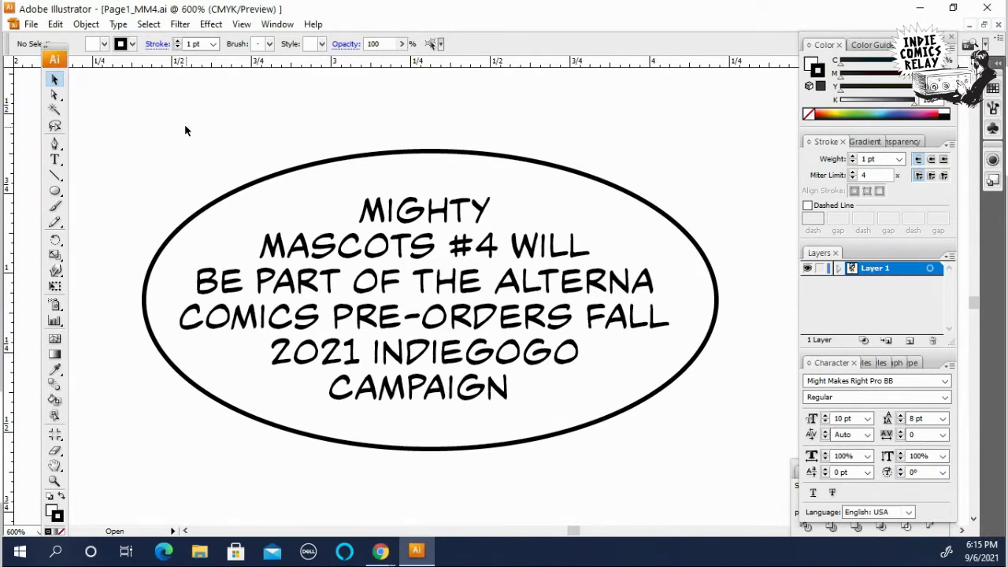
{"action": "left_click", "coordinate": [55, 95]}
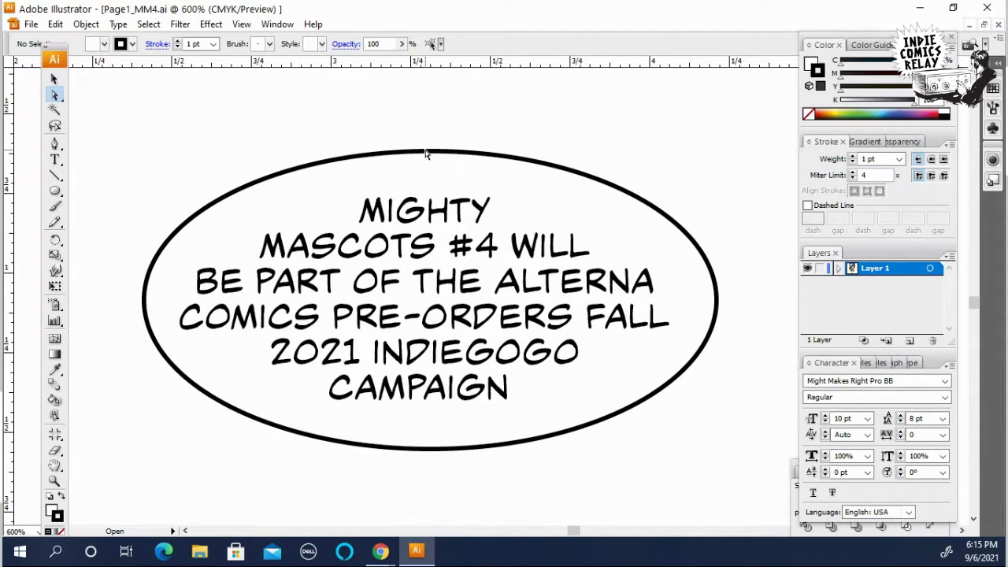
{"action": "left_click", "coordinate": [430, 151]}
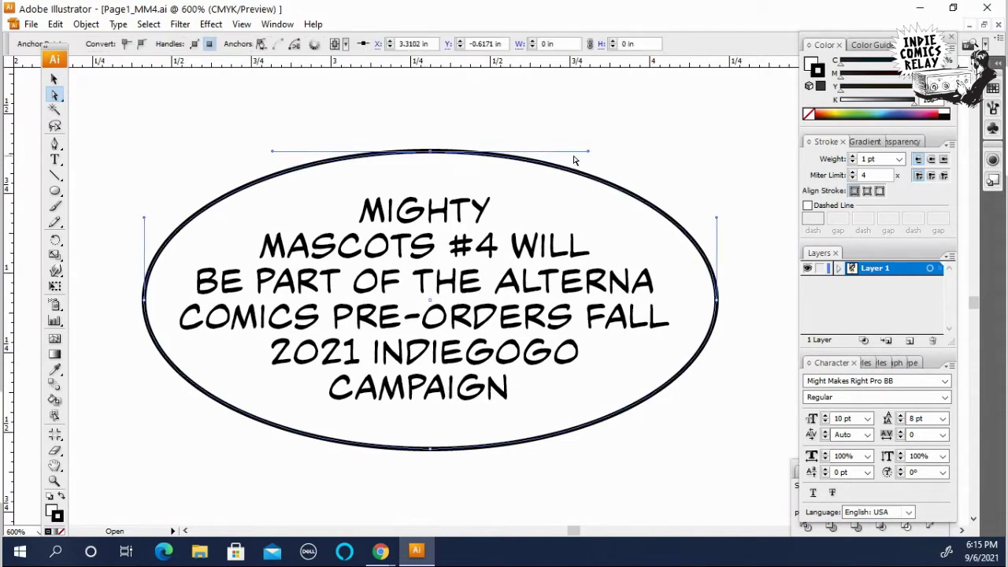
{"action": "left_click_drag", "start_coordinate": [589, 151], "coordinate": [600, 151]}
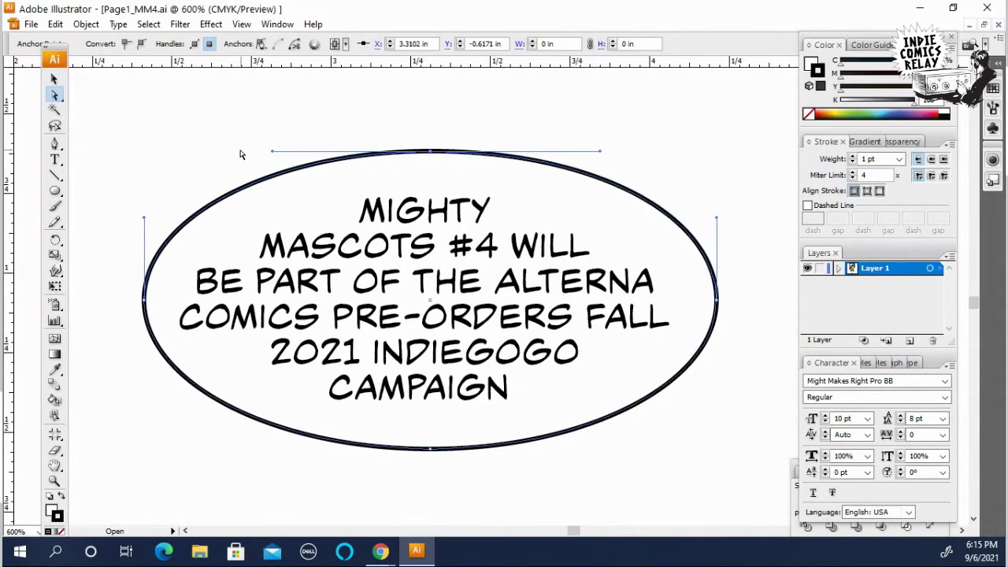
{"action": "left_click_drag", "start_coordinate": [273, 151], "coordinate": [261, 151]}
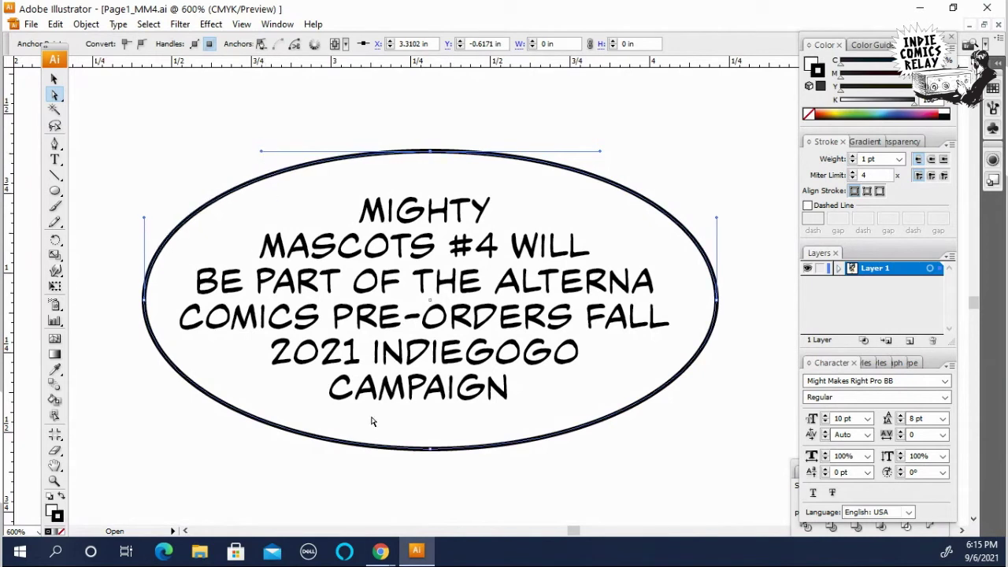
Step: Lengthen both direction handles of the oval balloon's bottom anchor point horizontally outward, and deselect the balloon
{"action": "left_click", "coordinate": [431, 451]}
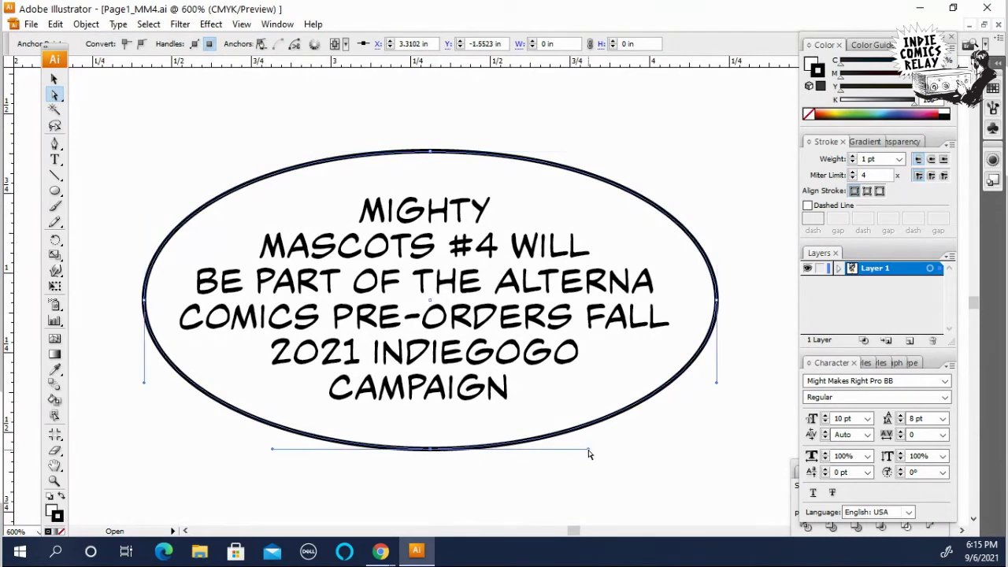
{"action": "left_click_drag", "start_coordinate": [590, 450], "coordinate": [606, 449]}
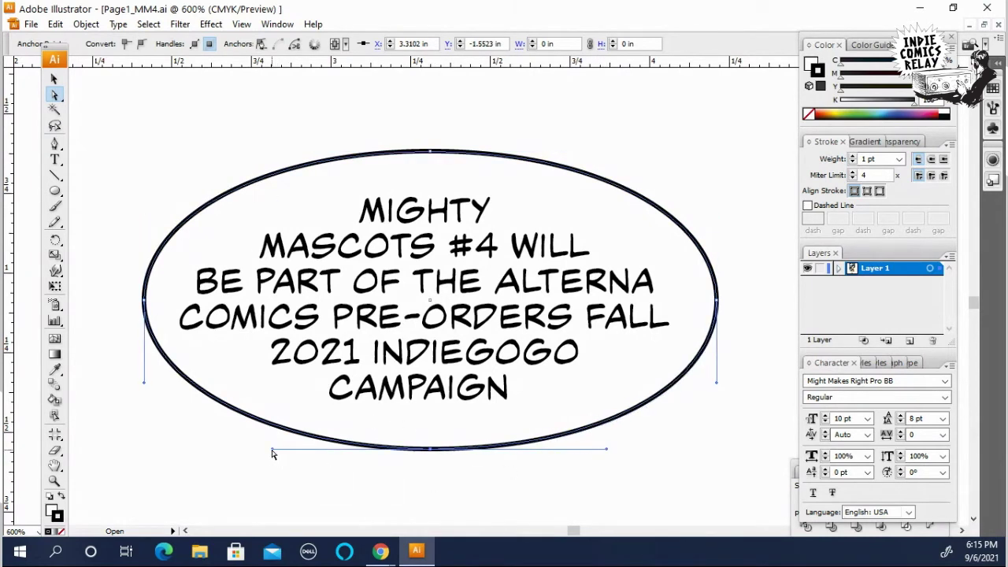
{"action": "left_click_drag", "start_coordinate": [271, 452], "coordinate": [255, 453]}
{"action": "left_click", "coordinate": [412, 483]}
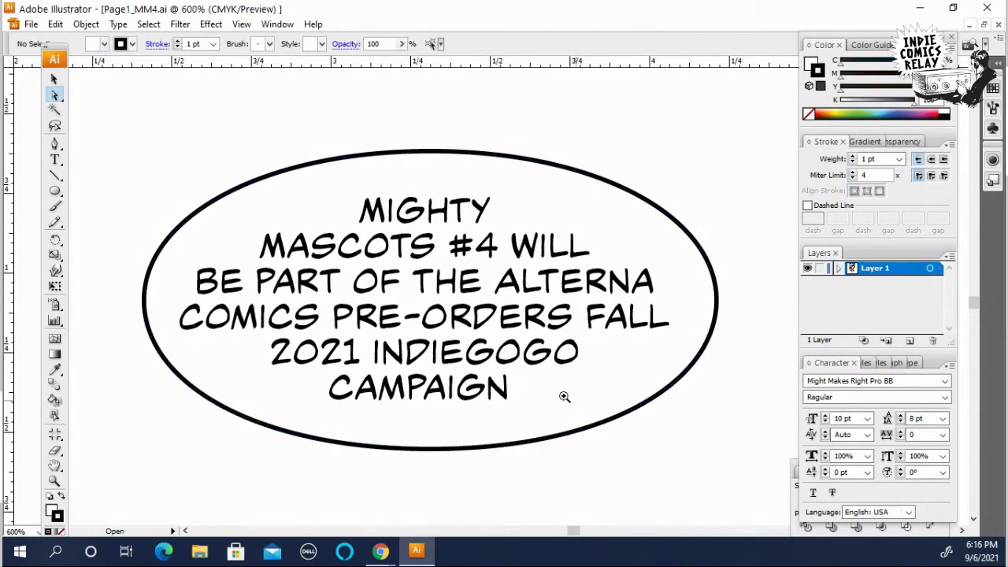
Step: Examine the comic page artwork above the balloon, from the ship inset down to the two bottom panels, at 150% zoom
{"action": "left_click", "coordinate": [565, 396], "text": "ctrl+alt"}
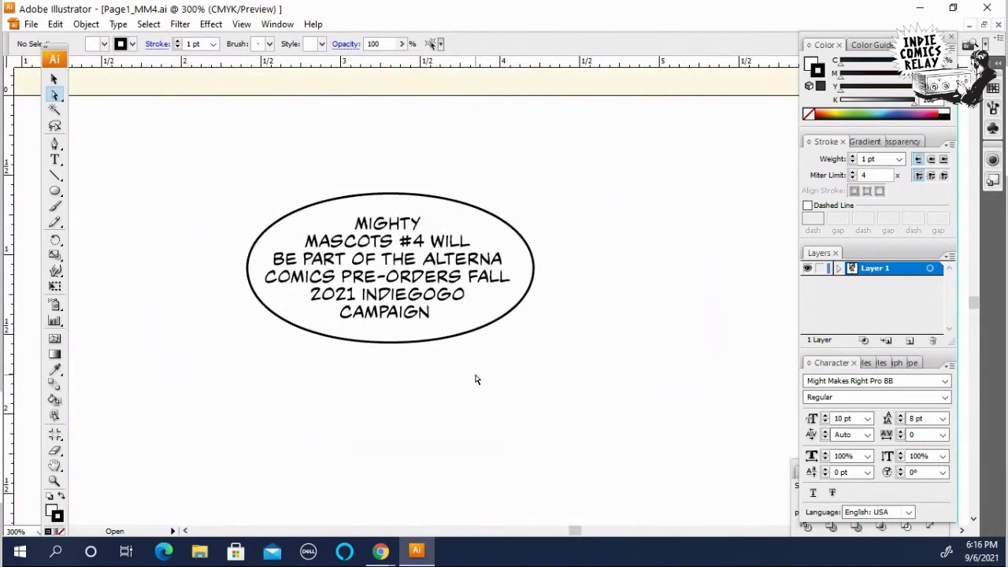
{"action": "scroll", "coordinate": [510, 475], "scroll_direction": "up", "scroll_amount": 3}
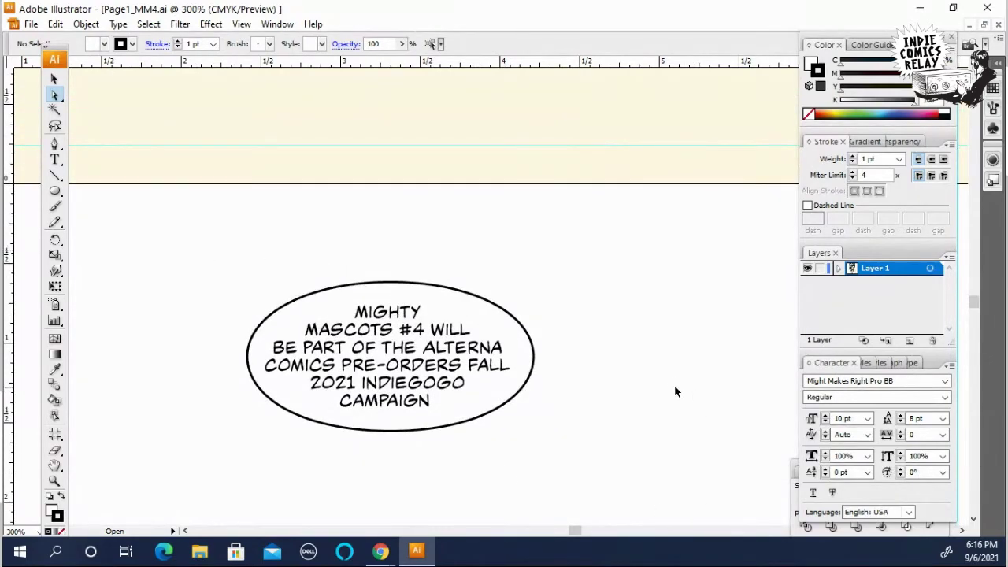
{"action": "left_click", "coordinate": [549, 307], "text": "ctrl+alt"}
{"action": "left_click", "coordinate": [529, 284], "text": "ctrl+alt"}
{"action": "left_click_drag", "start_coordinate": [508, 288], "coordinate": [515, 462]}
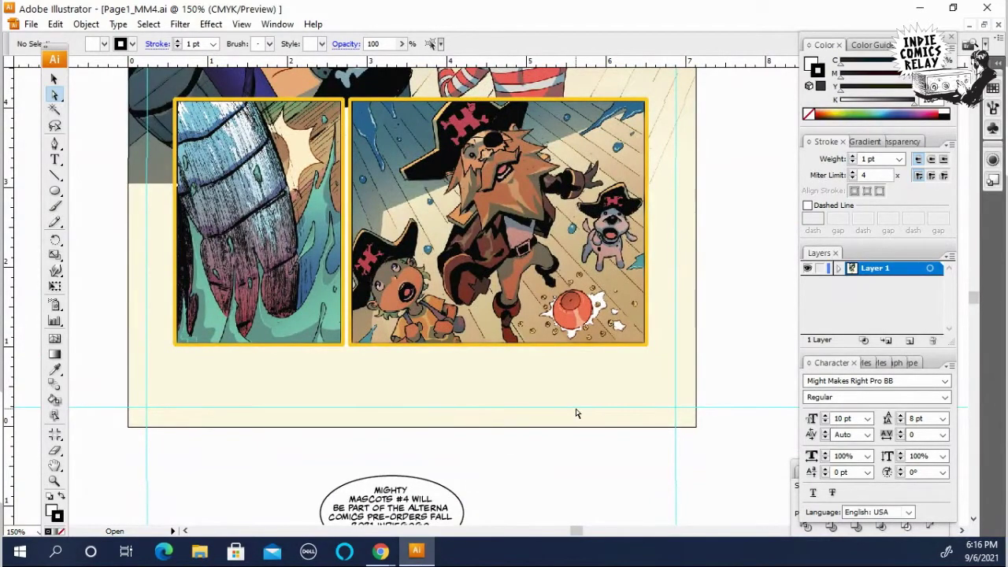
{"action": "scroll", "coordinate": [576, 412], "scroll_direction": "up", "scroll_amount": 10}
{"action": "scroll", "coordinate": [576, 412], "scroll_direction": "up", "scroll_amount": 10}
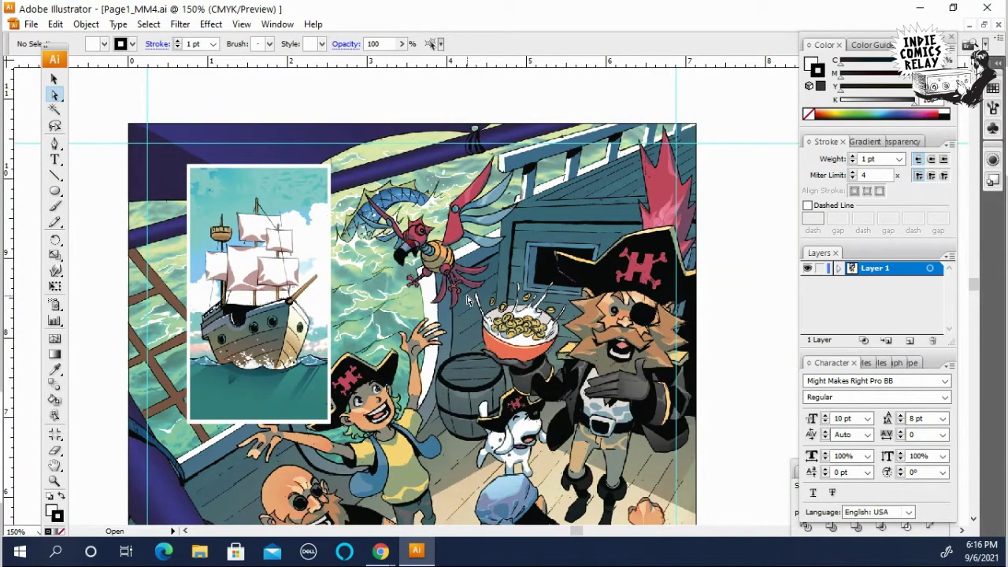
{"action": "scroll", "coordinate": [468, 299], "scroll_direction": "down", "scroll_amount": 18}
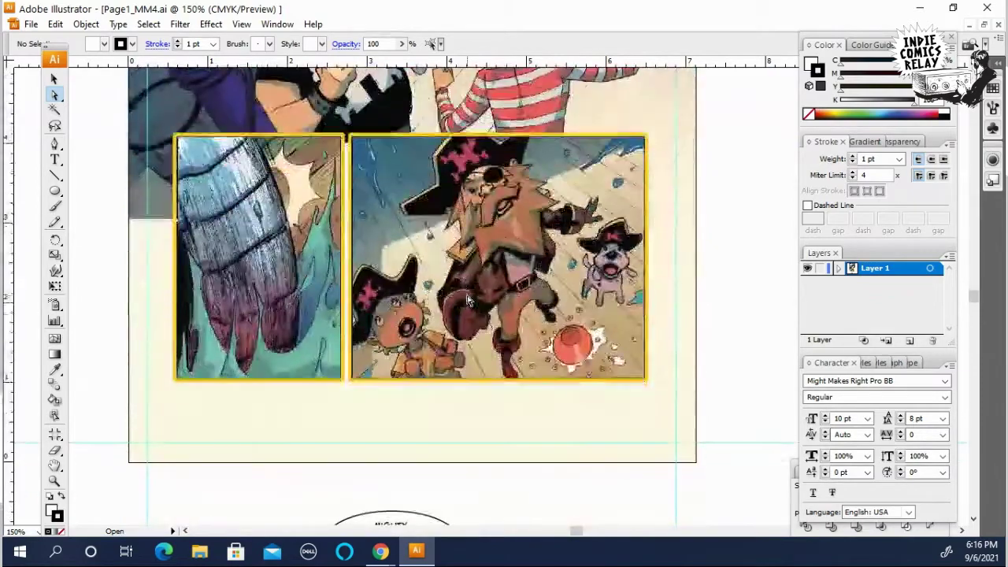
{"action": "scroll", "coordinate": [467, 299], "scroll_direction": "down", "scroll_amount": 5}
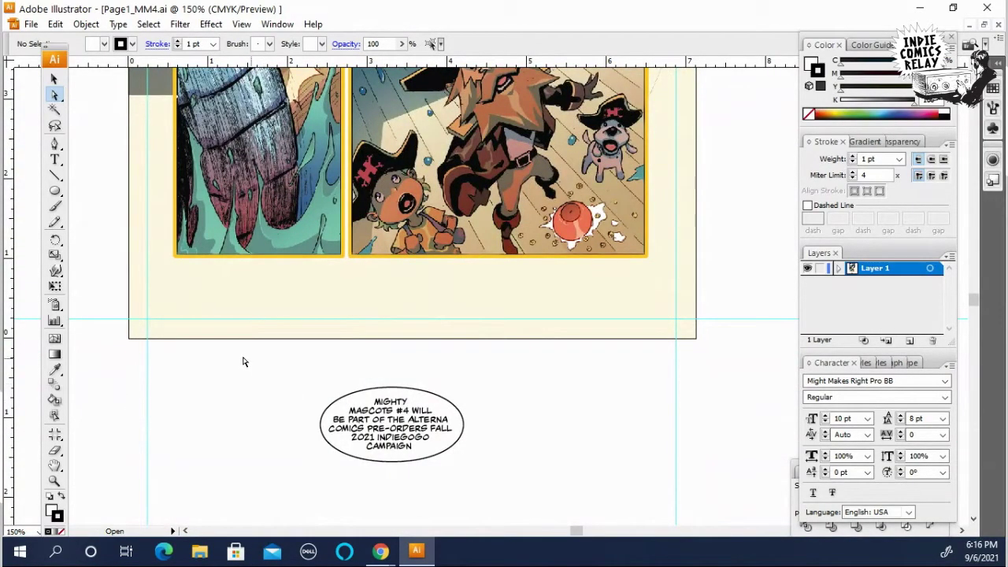
Step: Move the oval balloon together with its text onto the comic page, across the gutter between the two bottom panels beside the pirate's hat
{"action": "left_click", "coordinate": [55, 79]}
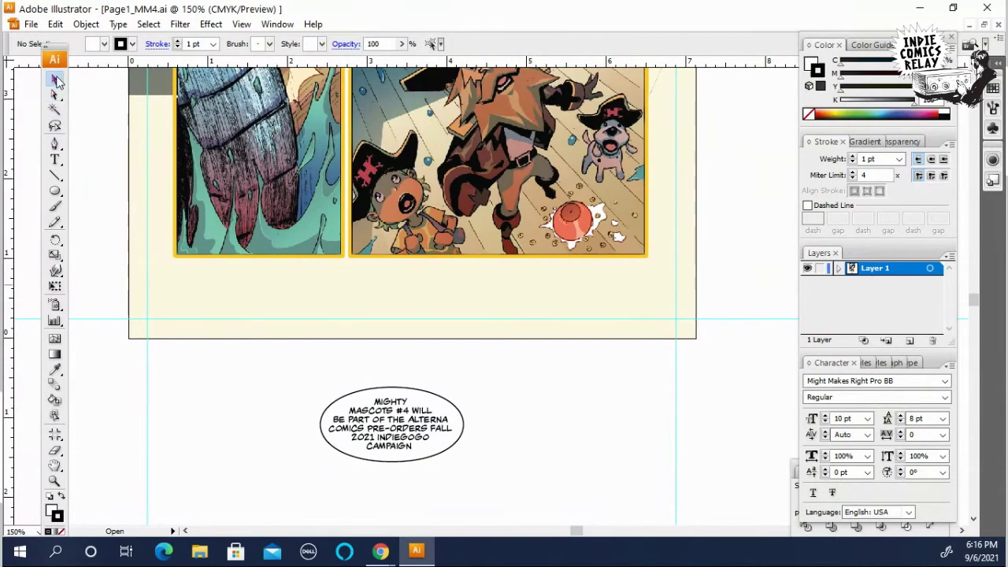
{"action": "left_click_drag", "start_coordinate": [269, 378], "coordinate": [565, 491]}
{"action": "scroll", "coordinate": [531, 501], "scroll_direction": "up", "scroll_amount": 2}
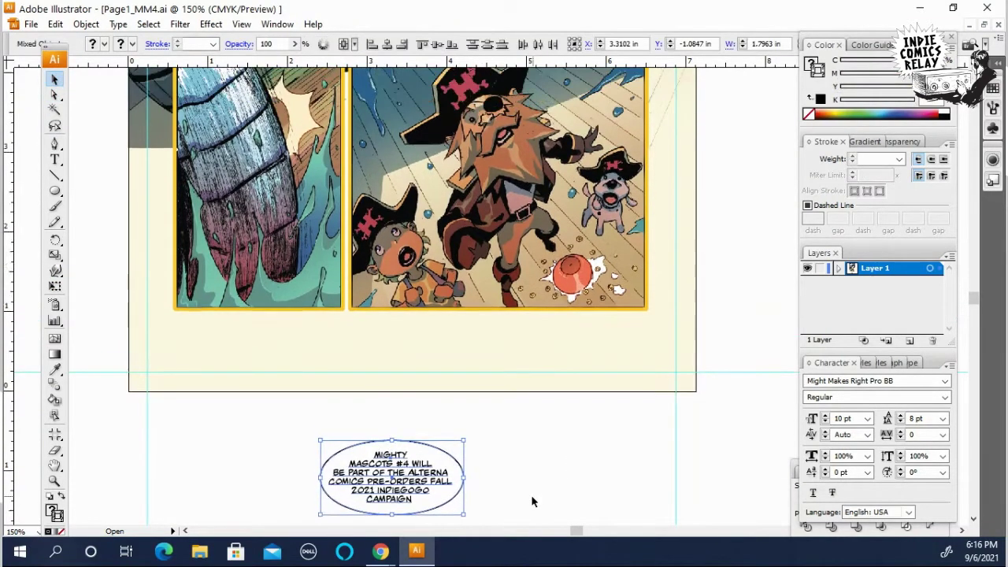
{"action": "scroll", "coordinate": [531, 501], "scroll_direction": "up", "scroll_amount": 1}
{"action": "left_click_drag", "start_coordinate": [441, 505], "coordinate": [414, 137]}
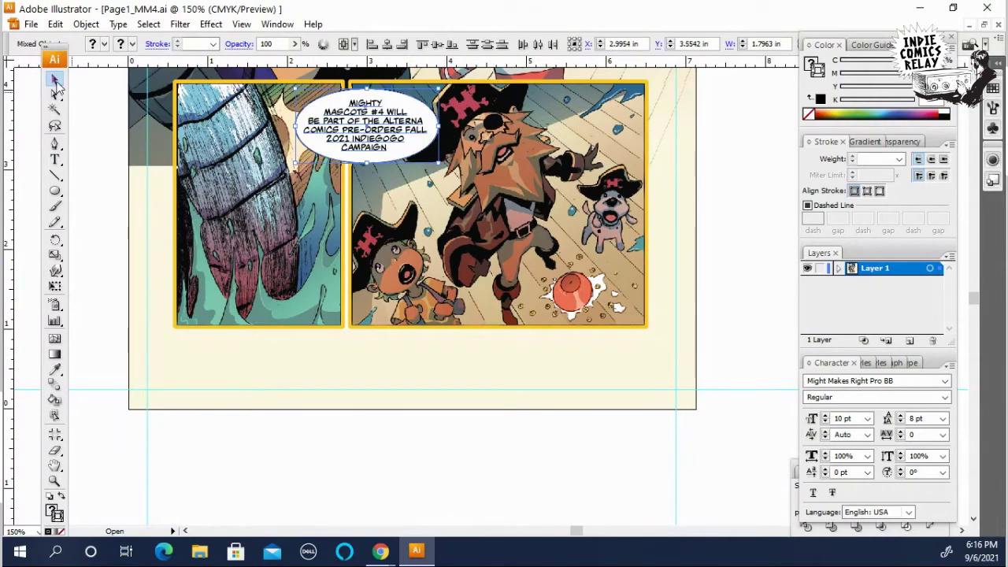
{"action": "left_click", "coordinate": [535, 368]}
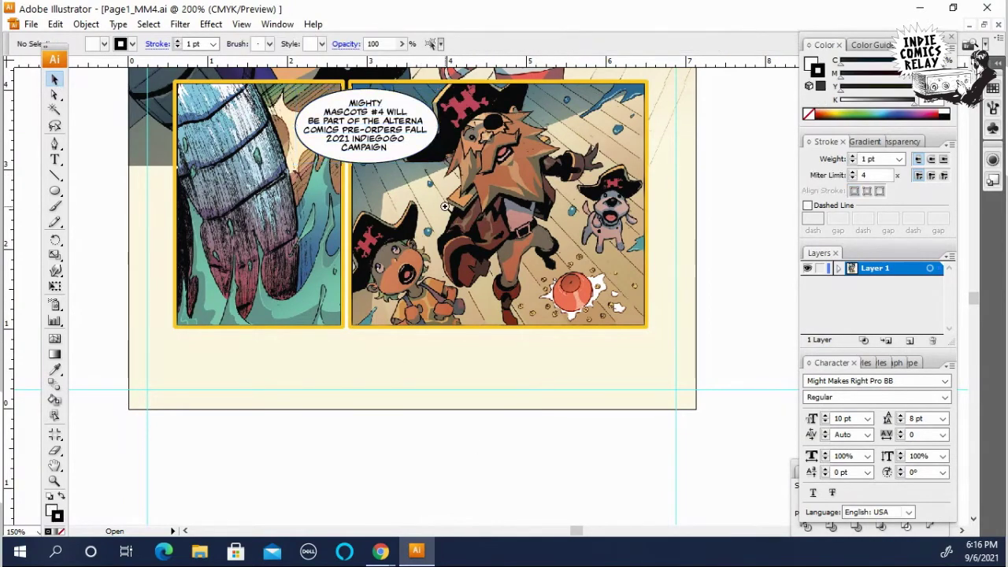
Step: Cut the balloon's oval outline with the Scissors tool at two points on its lower-right edge, facing the bearded pirate
{"action": "left_click", "coordinate": [445, 206]}
{"action": "left_click", "coordinate": [383, 257]}
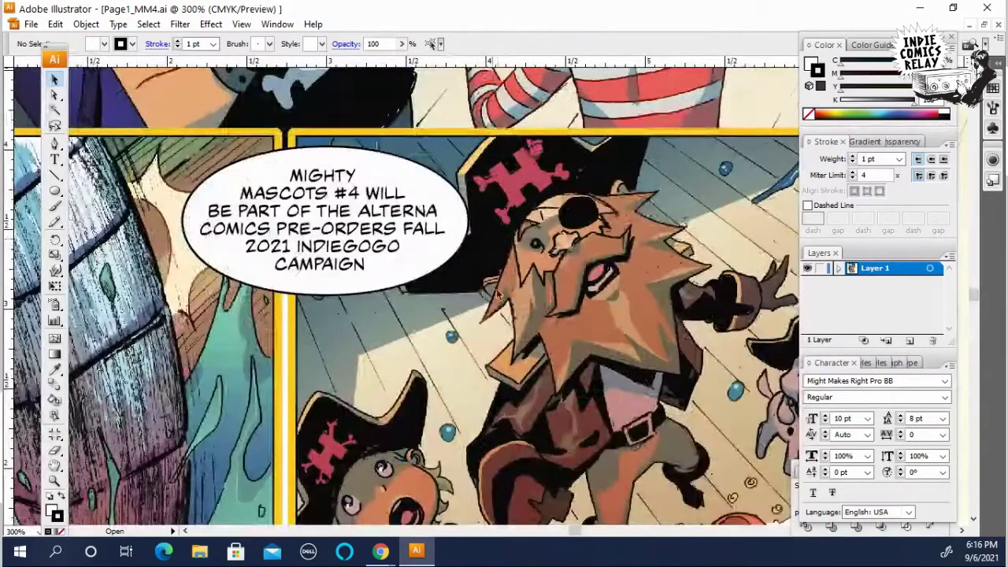
{"action": "left_click", "coordinate": [386, 257]}
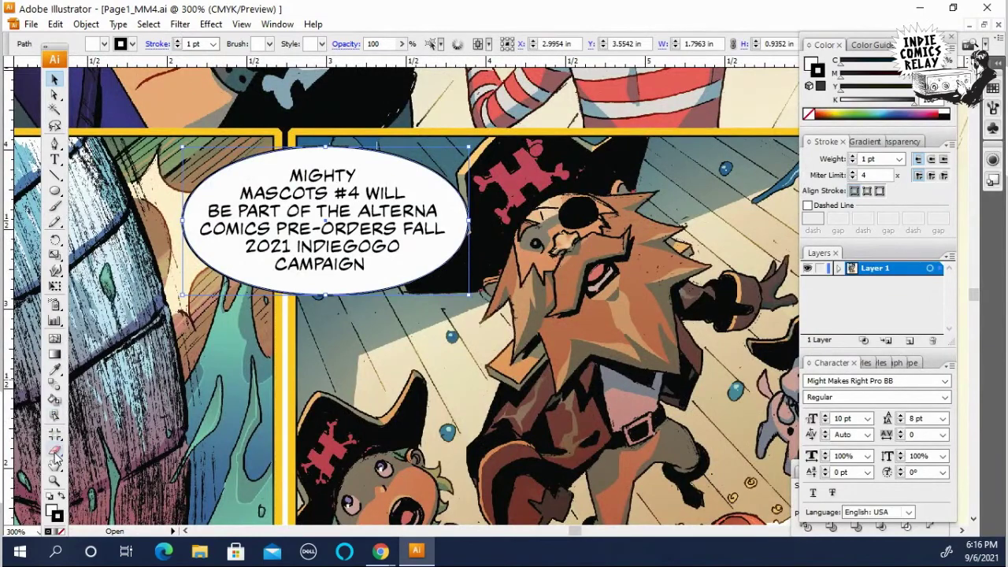
{"action": "left_click_drag", "start_coordinate": [55, 455], "coordinate": [69, 459]}
{"action": "left_click", "coordinate": [100, 467]}
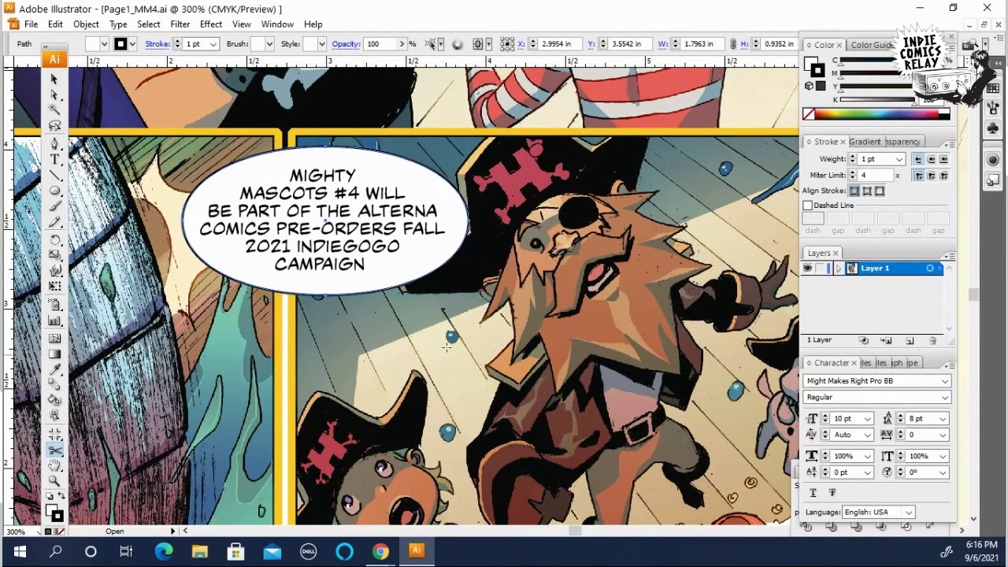
{"action": "key", "text": "ctrl+equal"}
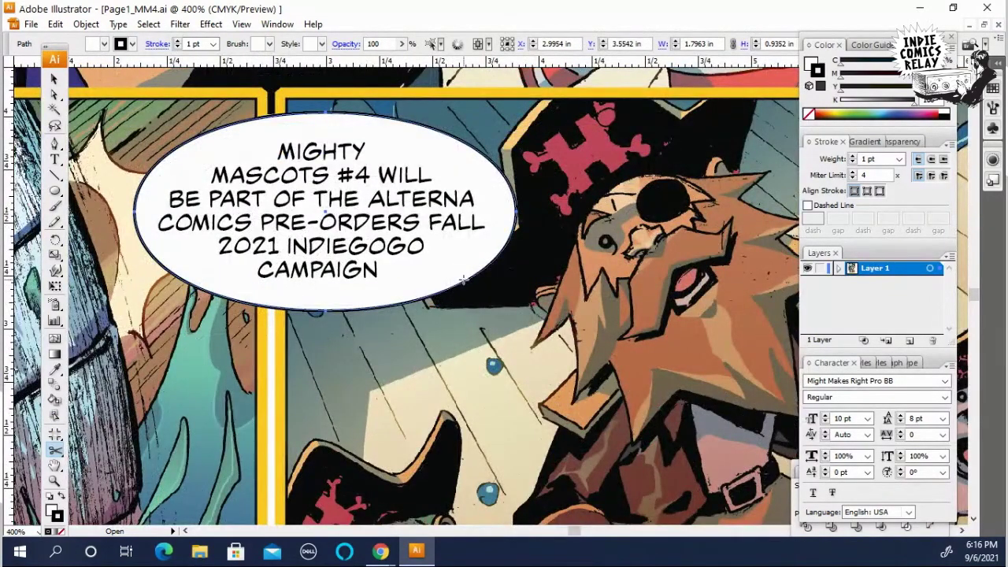
{"action": "left_click", "coordinate": [464, 281]}
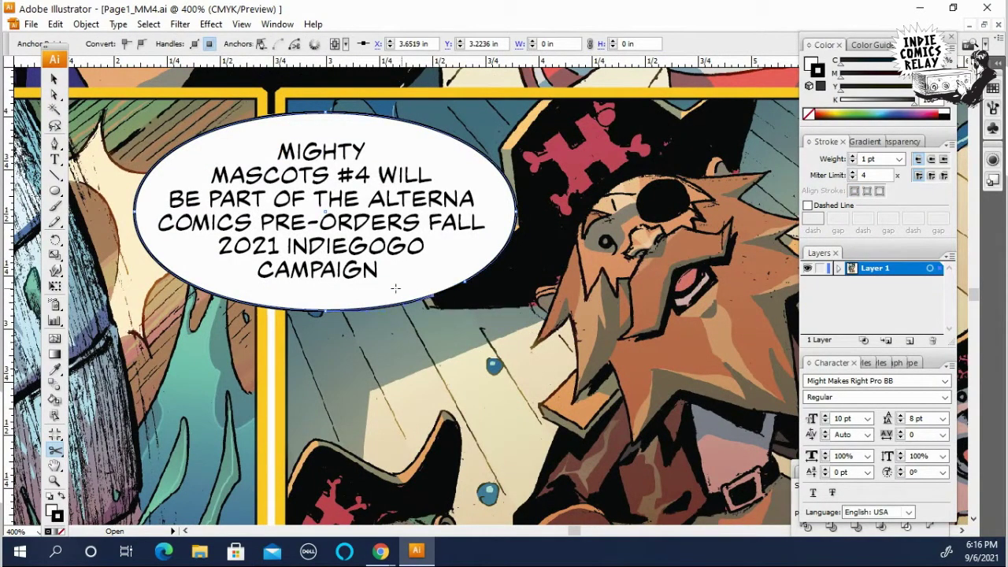
{"action": "left_click", "coordinate": [435, 297]}
{"action": "key", "text": "a"}
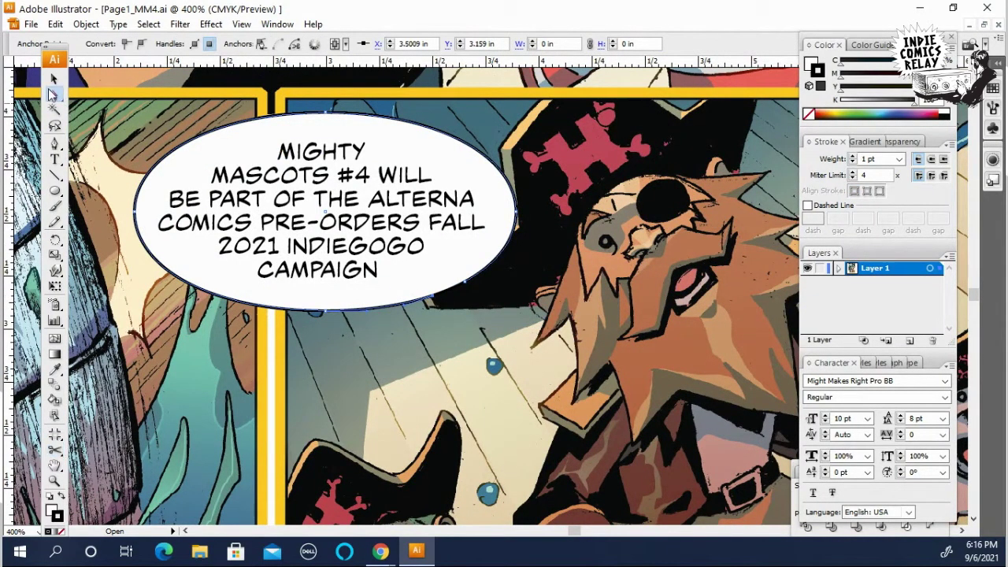
Step: Delete the outline segment between the two cuts and draw the first curved side of the tail toward the bearded pirate with the Pen tool
{"action": "left_click", "coordinate": [456, 292]}
{"action": "key", "text": "Delete"}
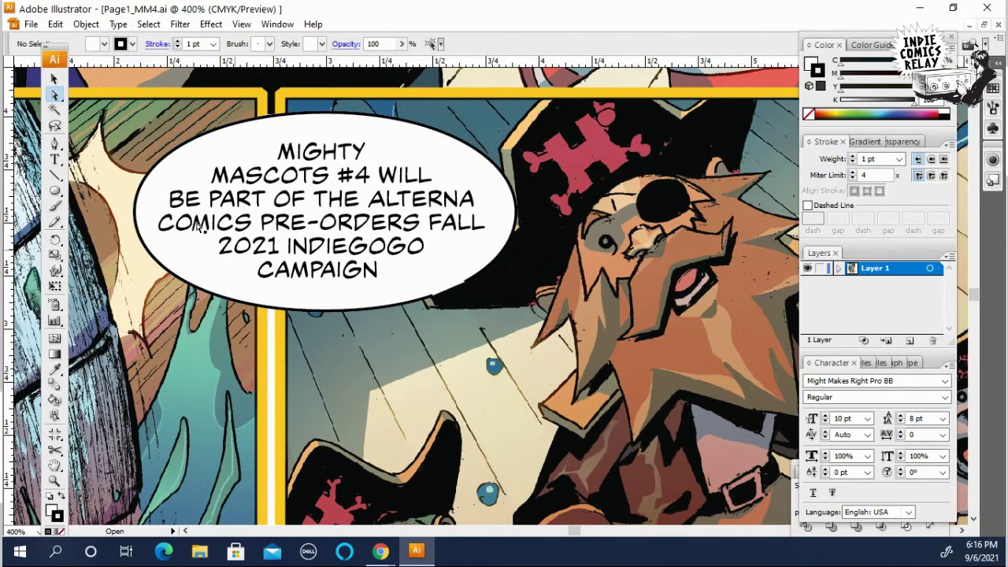
{"action": "left_click", "coordinate": [55, 143]}
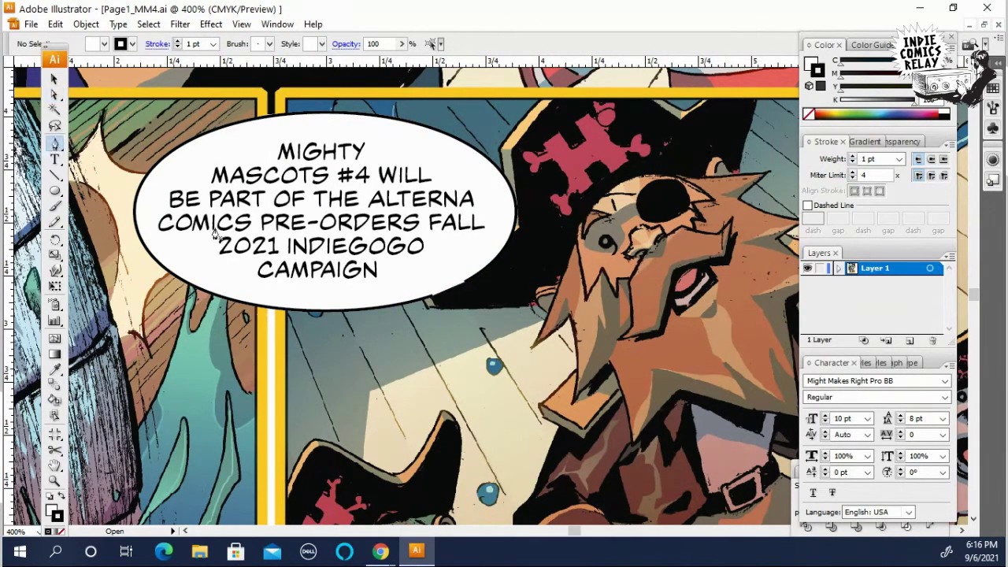
{"action": "left_click", "coordinate": [461, 289]}
{"action": "left_click_drag", "start_coordinate": [525, 365], "coordinate": [575, 382]}
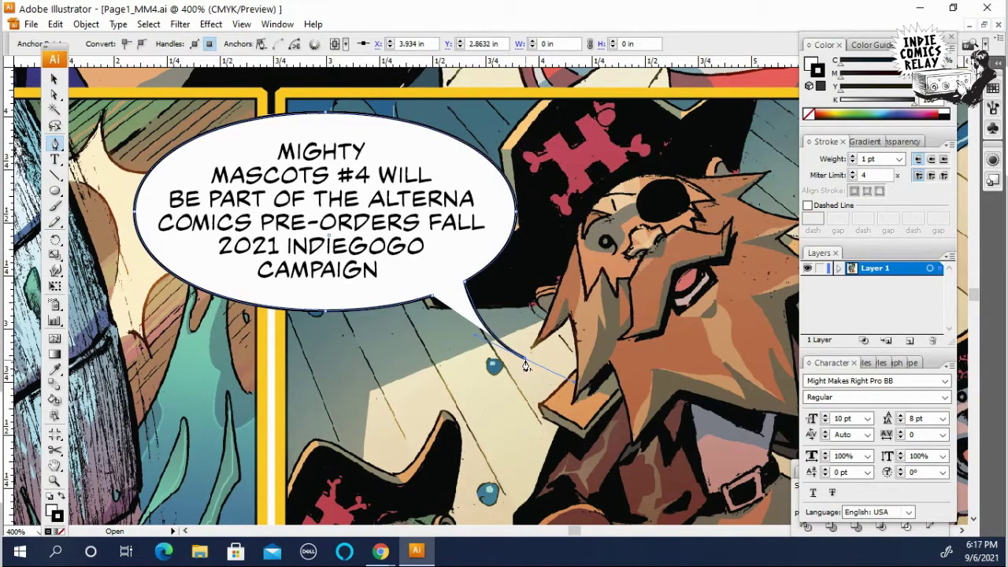
Step: Draw the second curved side of the tail from the outline's other open end to the tip, closing the balloon shape
{"action": "right_click", "coordinate": [510, 374]}
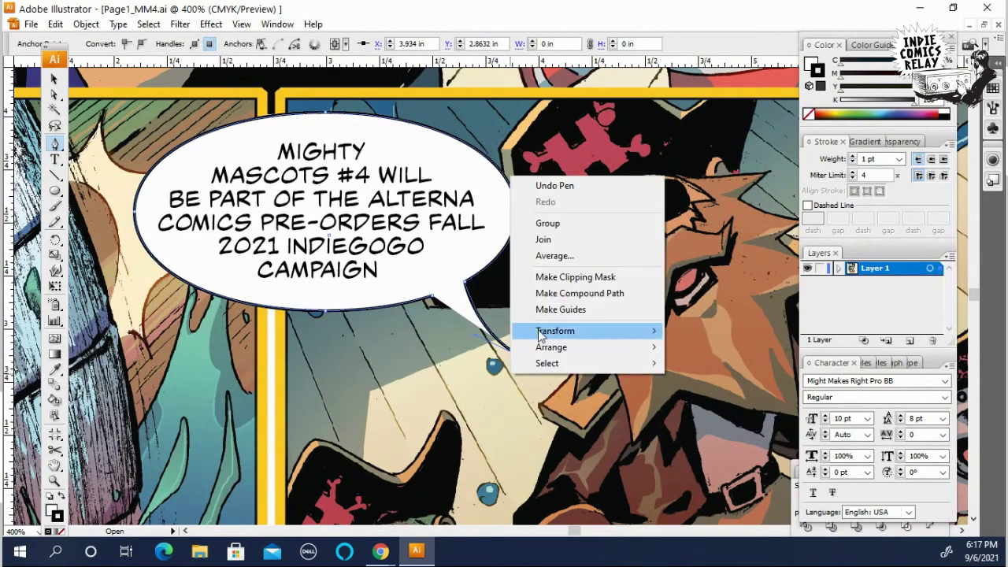
{"action": "left_click", "coordinate": [535, 223]}
{"action": "left_click", "coordinate": [433, 299]}
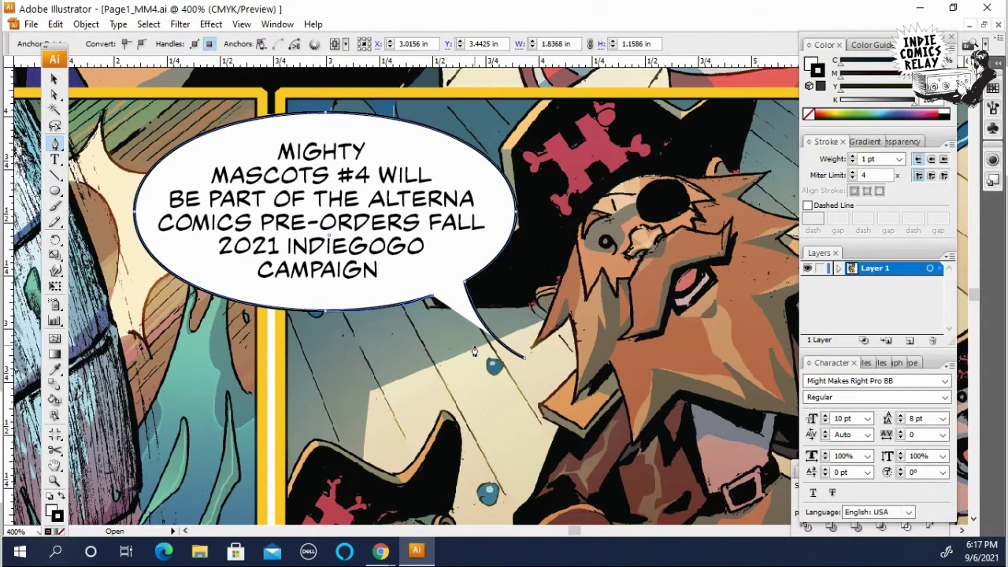
{"action": "mouse_move", "coordinate": [521, 367]}
{"action": "left_mouse_down"}
{"action": "mouse_move", "coordinate": [581, 389]}
{"action": "mouse_move", "coordinate": [551, 370]}
{"action": "mouse_move", "coordinate": [517, 383]}
{"action": "mouse_move", "coordinate": [522, 368]}
{"action": "left_mouse_up"}
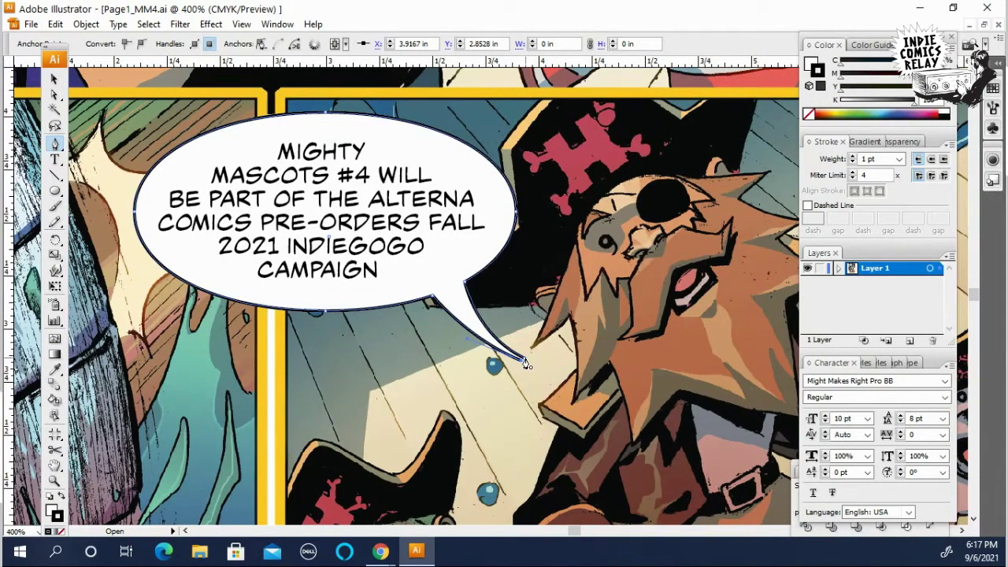
{"action": "left_click_drag", "start_coordinate": [527, 364], "coordinate": [530, 366]}
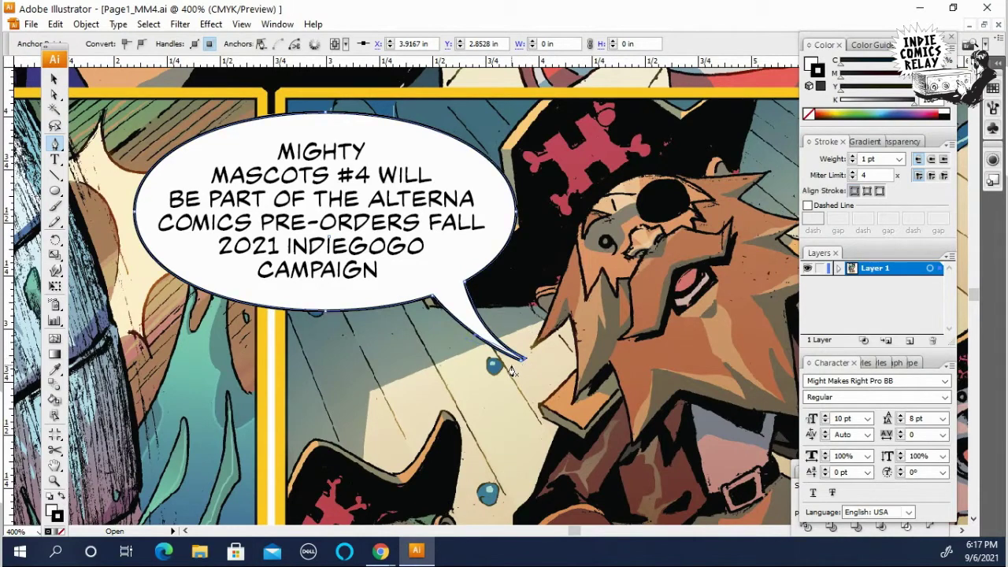
Step: Give the balloon outline's stroke round caps and round joins, and deselect the balloon
{"action": "left_click", "coordinate": [55, 95]}
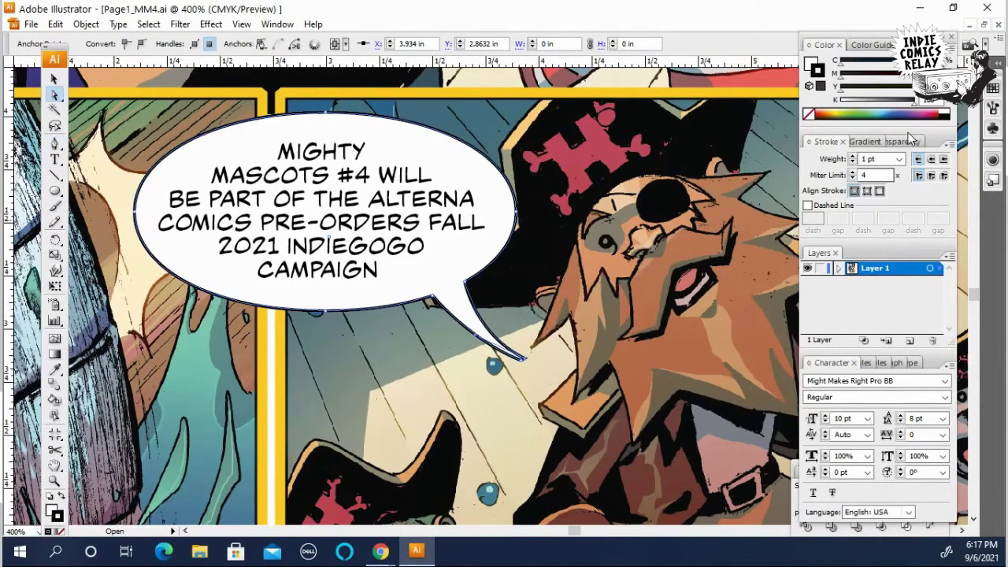
{"action": "left_click", "coordinate": [931, 159]}
{"action": "left_click", "coordinate": [931, 176]}
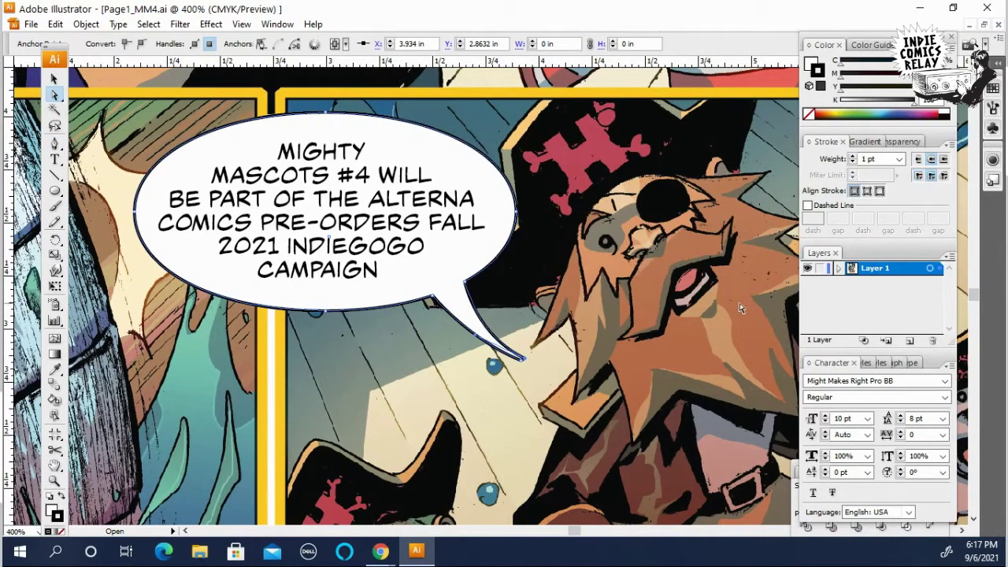
{"action": "left_click", "coordinate": [551, 367]}
Step: Adjust the anchor points at the tip of the balloon's tail so that both sides meet in one sharp point
{"action": "key", "text": "ctrl+plus"}
{"action": "key", "text": "ctrl+plus"}
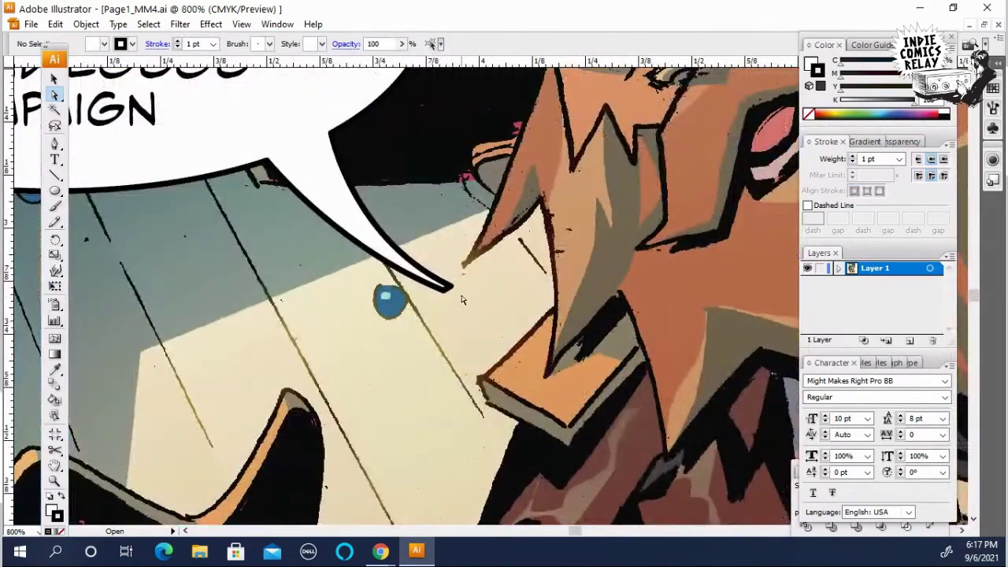
{"action": "left_click_drag", "start_coordinate": [443, 289], "coordinate": [445, 291]}
{"action": "left_click_drag", "start_coordinate": [344, 241], "coordinate": [334, 230]}
{"action": "left_click", "coordinate": [490, 315]}
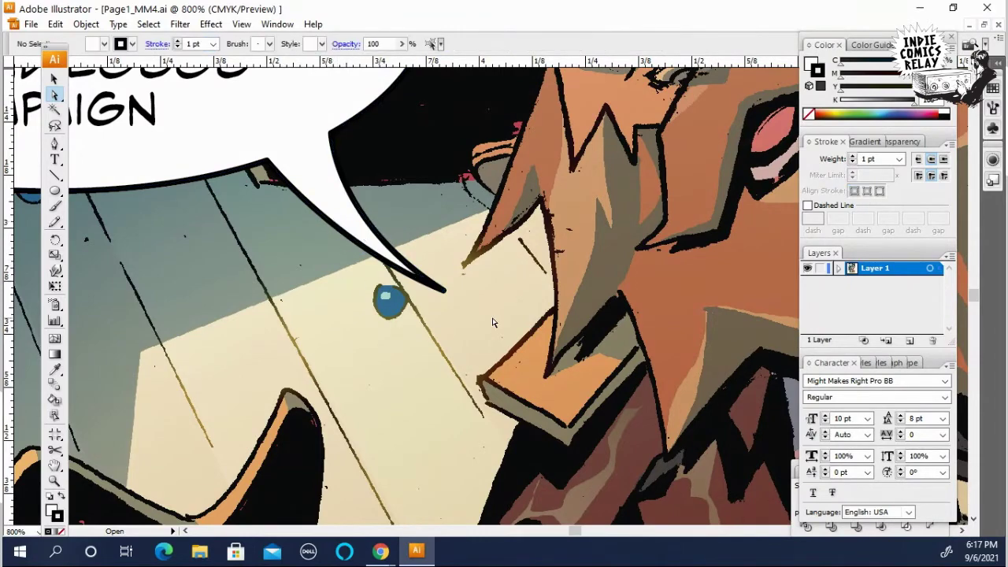
{"action": "scroll", "coordinate": [490, 315], "scroll_direction": "down", "scroll_amount": 2}
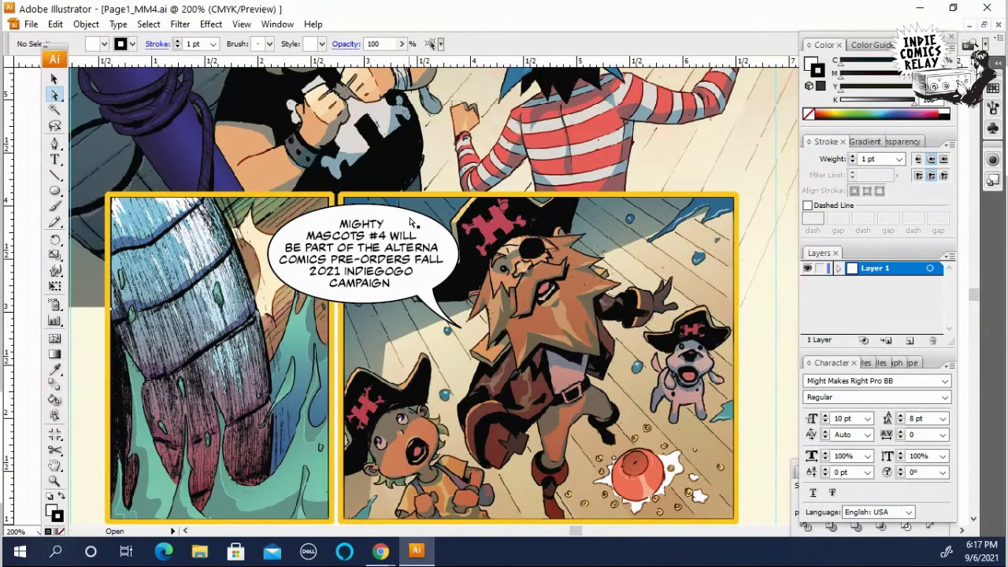
Step: Turn the balloon outline into a dashed line with 5 pt dashes, and deselect it
{"action": "left_click", "coordinate": [417, 228]}
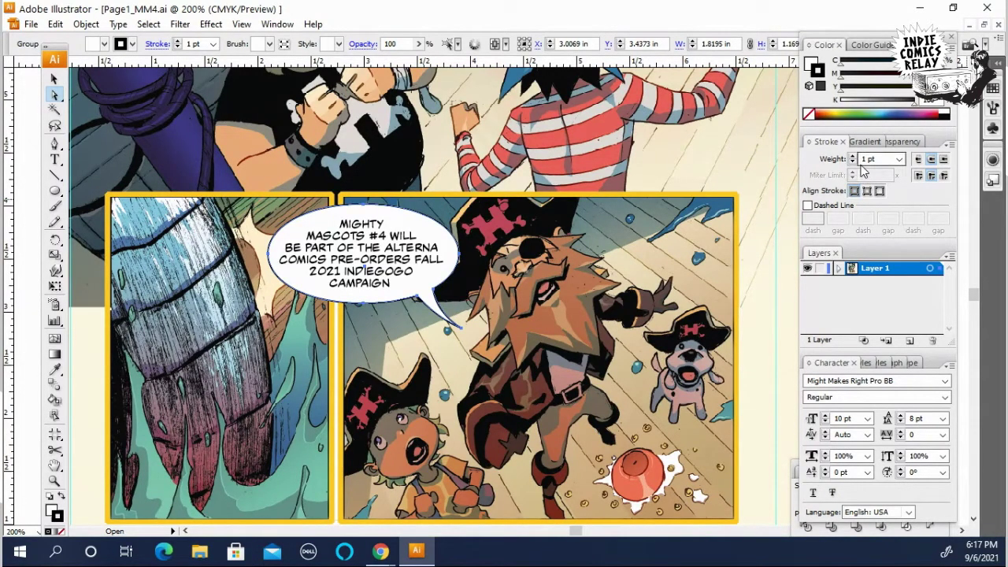
{"action": "left_click", "coordinate": [808, 207]}
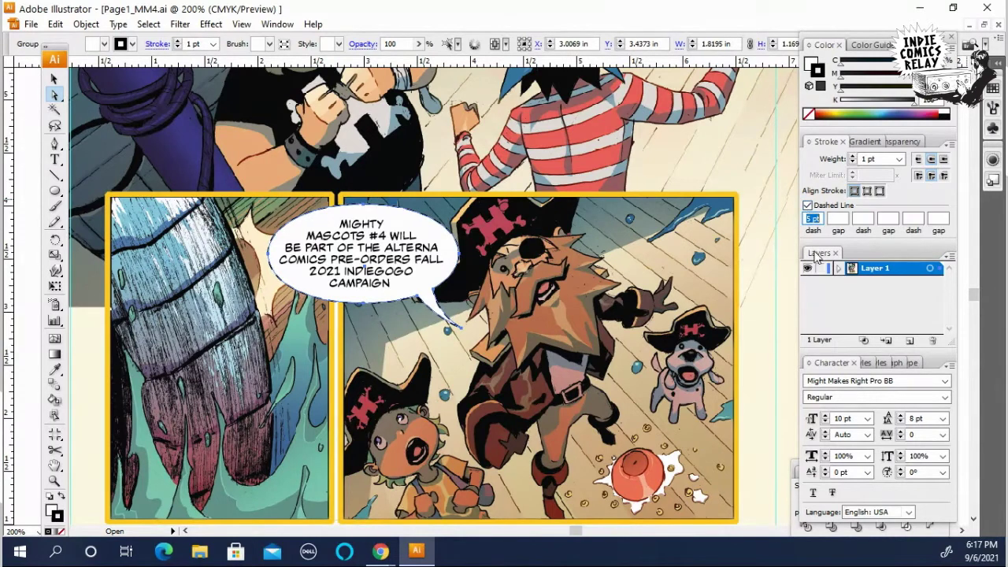
{"action": "left_click", "coordinate": [834, 220]}
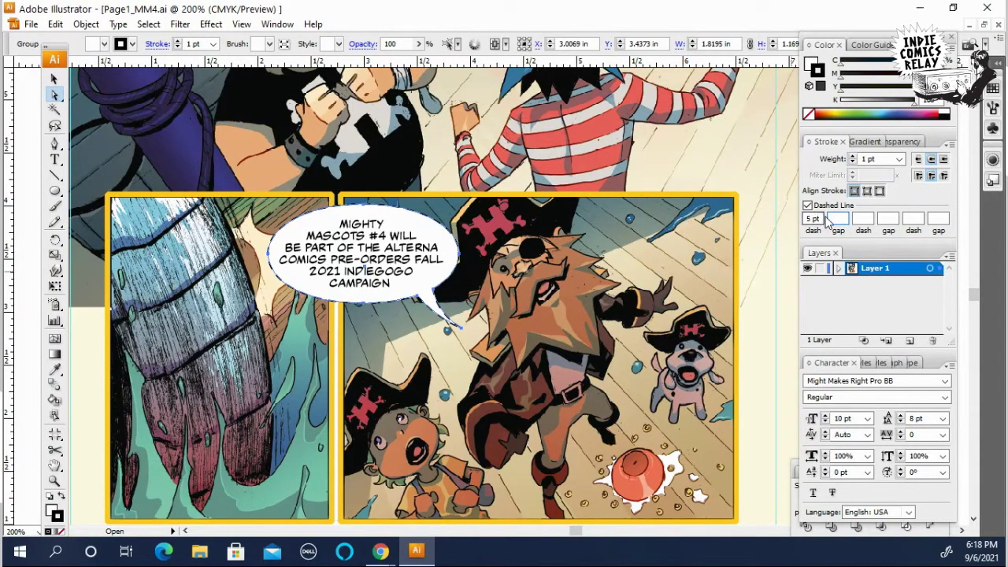
{"action": "left_click", "coordinate": [757, 244]}
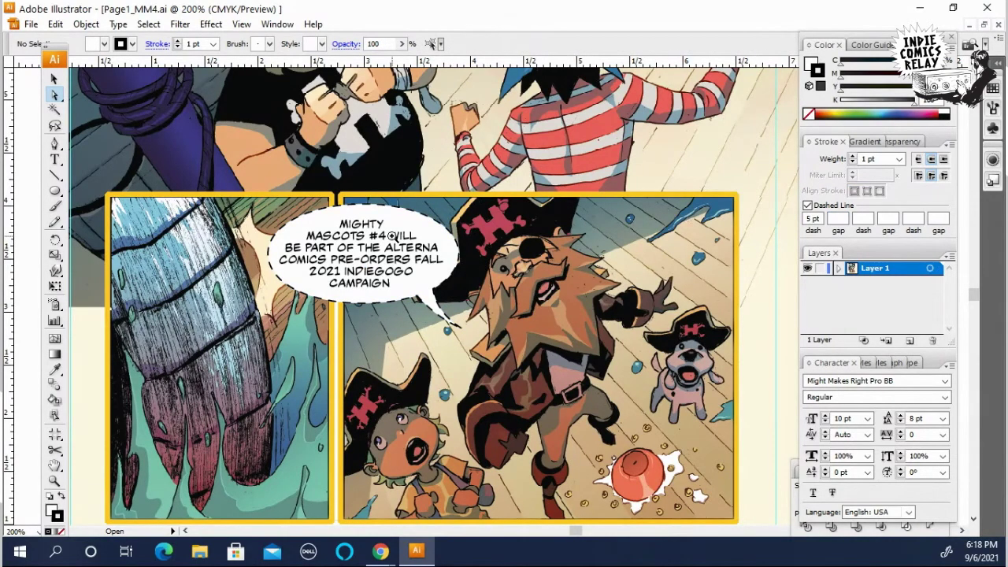
Step: Examine the dashed outline of the balloon and its tail at 300% zoom
{"action": "key", "text": "ctrl+="}
{"action": "left_click", "coordinate": [526, 327]}
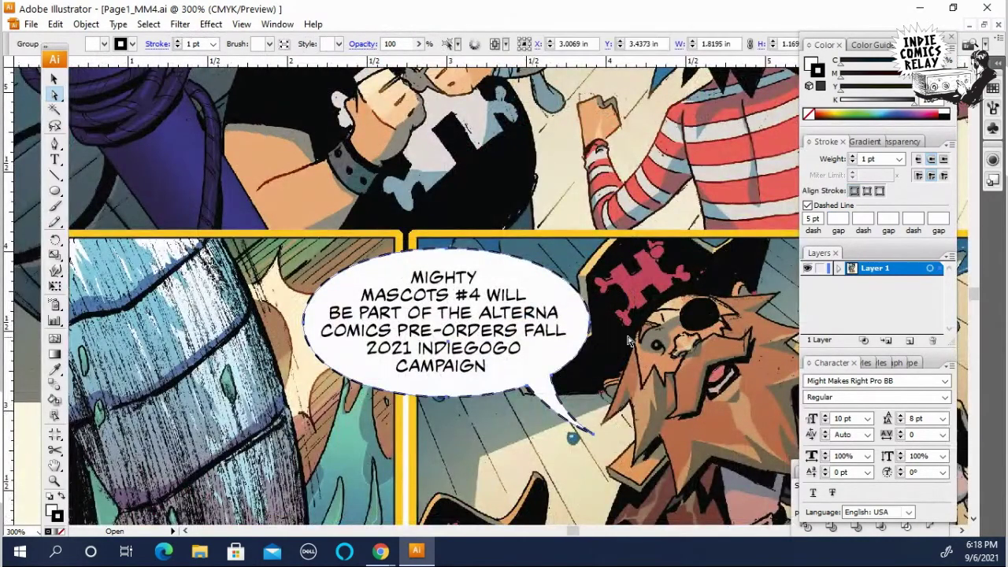
{"action": "left_click", "coordinate": [655, 331]}
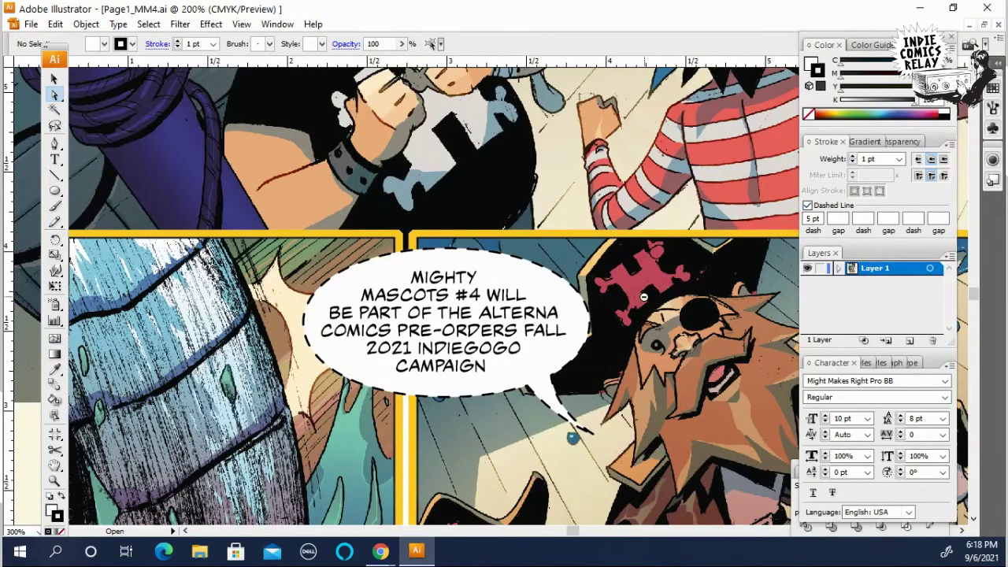
{"action": "key", "text": "ctrl+minus"}
{"action": "key", "text": "ctrl+plus"}
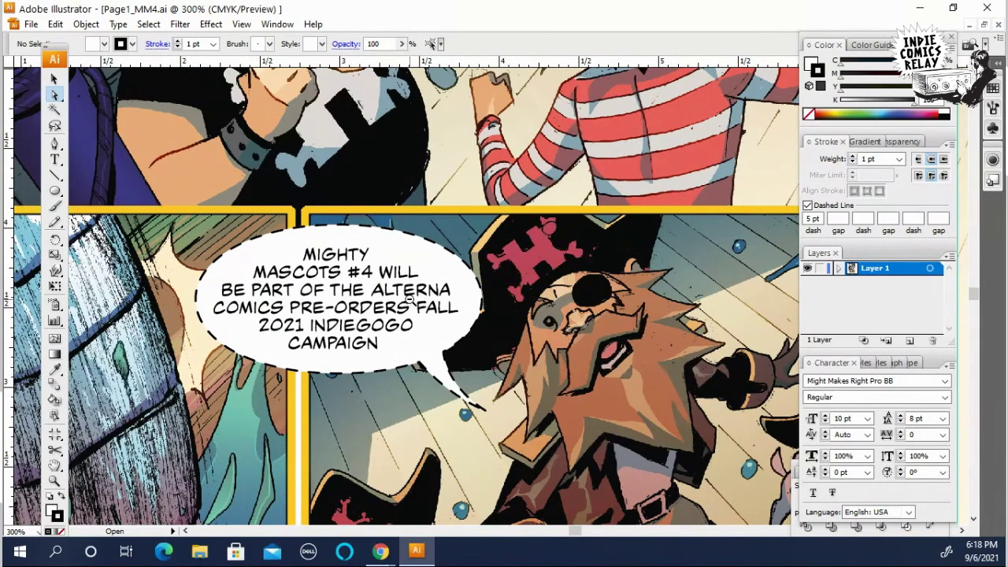
{"action": "key", "text": "ctrl+minus"}
{"action": "key", "text": "ctrl+minus"}
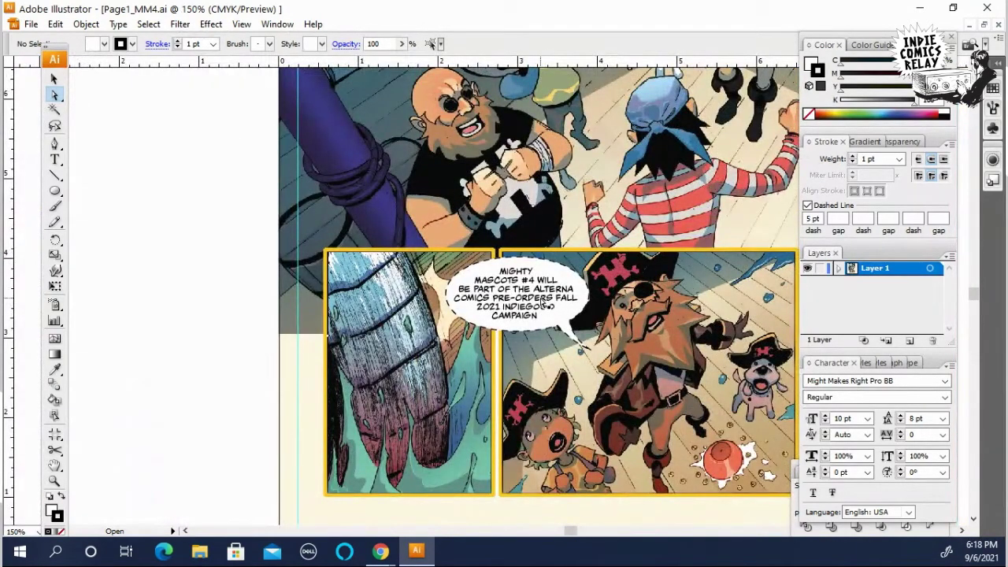
Step: Set the balloon text's font size to 8 pt and its leading to 6 pt
{"action": "left_click", "coordinate": [543, 304]}
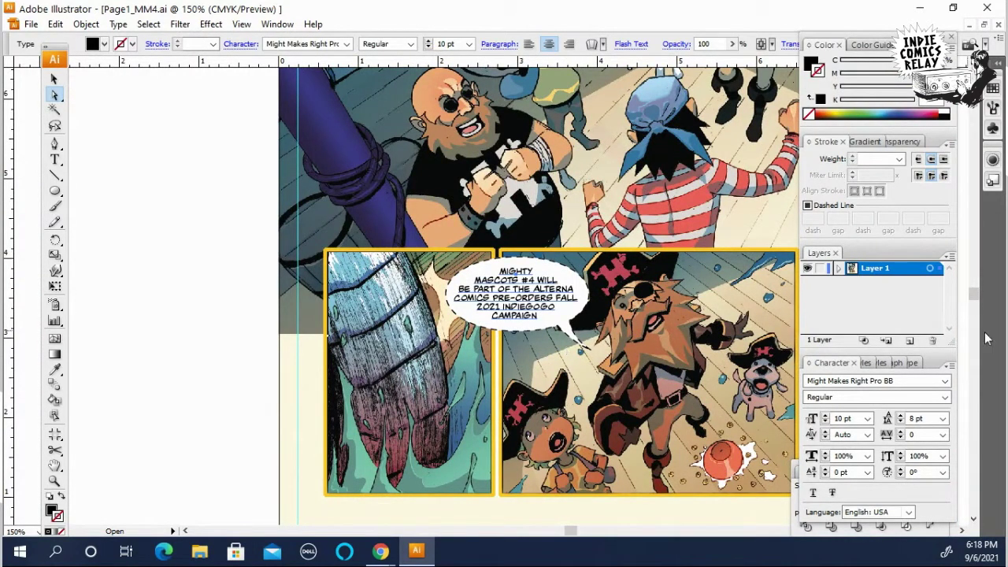
{"action": "left_click", "coordinate": [933, 419]}
{"action": "left_click", "coordinate": [826, 423]}
{"action": "left_click", "coordinate": [826, 422]}
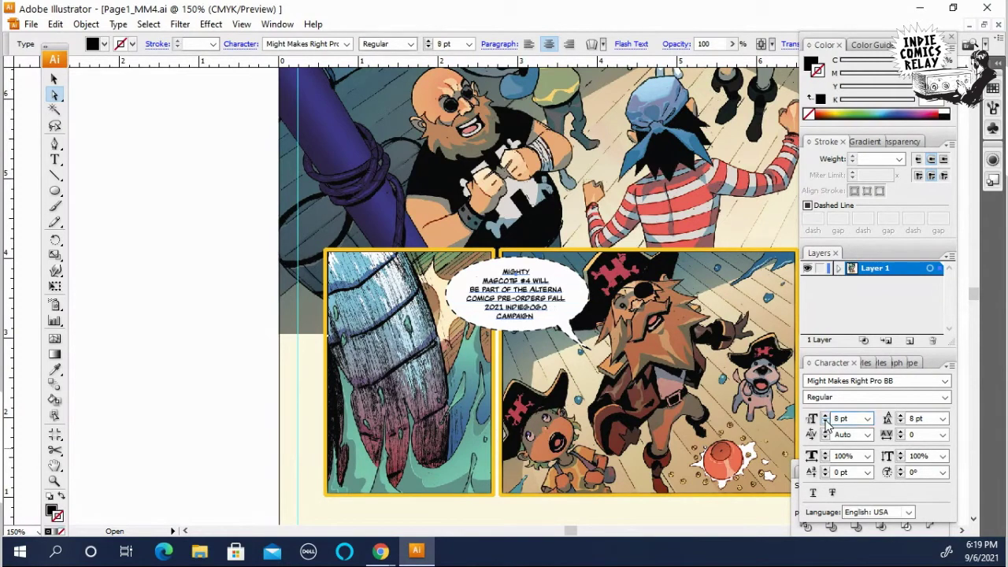
{"action": "left_click", "coordinate": [901, 422]}
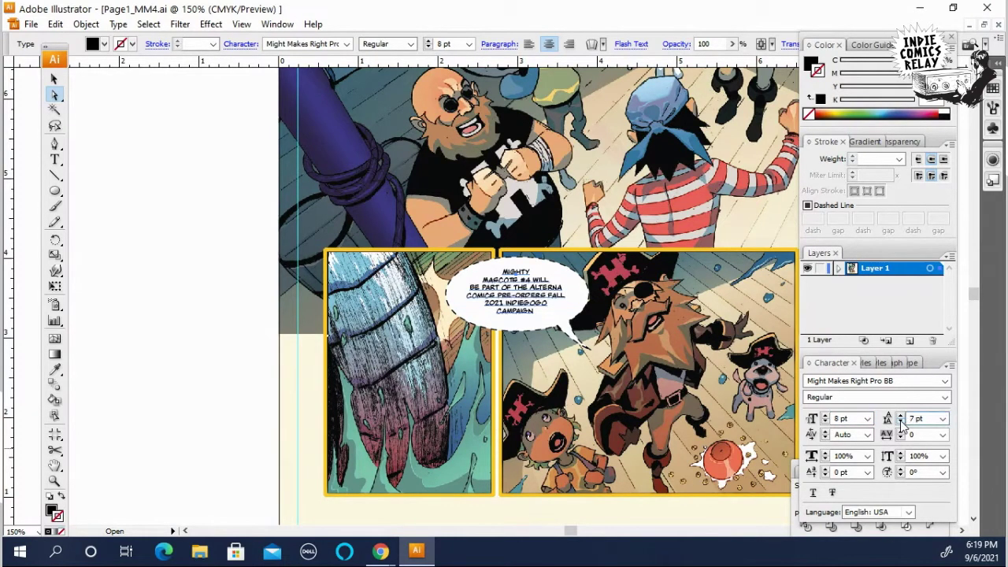
{"action": "left_click", "coordinate": [903, 423]}
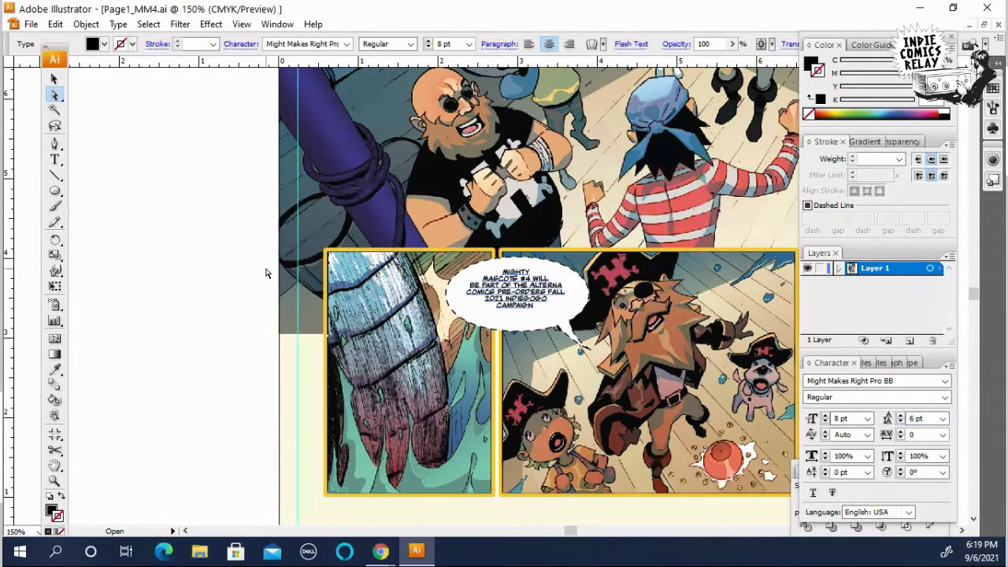
Step: Nudge the balloon text down in small increments until it sits centred vertically in the oval, and deselect it
{"action": "left_click", "coordinate": [55, 80]}
{"action": "key", "text": "Down"}
{"action": "key", "text": "Down"}
{"action": "key", "text": "Down"}
{"action": "key", "text": "Down"}
{"action": "key", "text": "Down"}
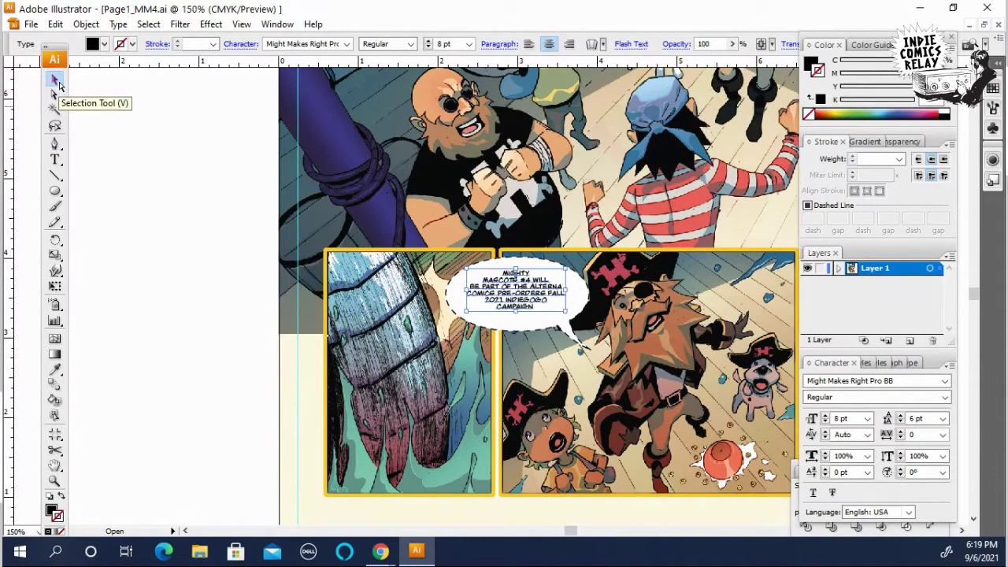
{"action": "key", "text": "Up"}
{"action": "key", "text": "Up"}
{"action": "key", "text": "Up"}
{"action": "key", "text": "Up"}
{"action": "key", "text": "Up"}
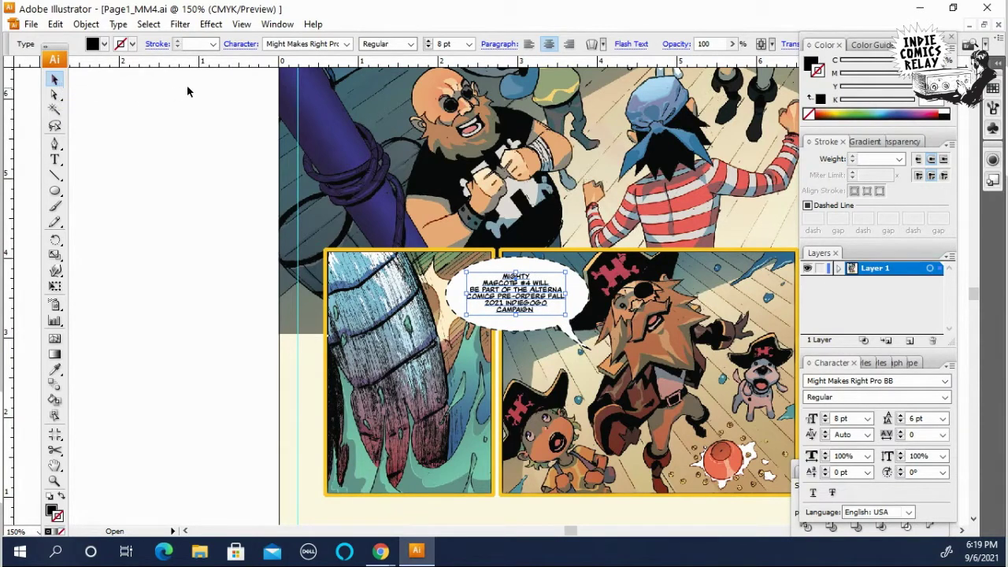
{"action": "left_click", "coordinate": [178, 289]}
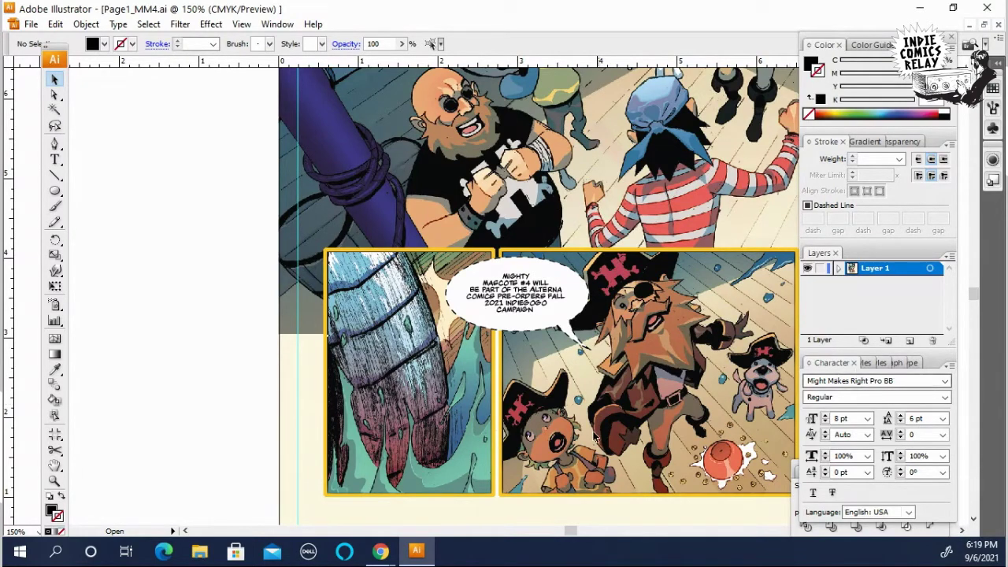
Step: Set the dash length of the balloon's dashed outline to 7 pt, and deselect the balloon
{"action": "key", "text": "ctrl+plus"}
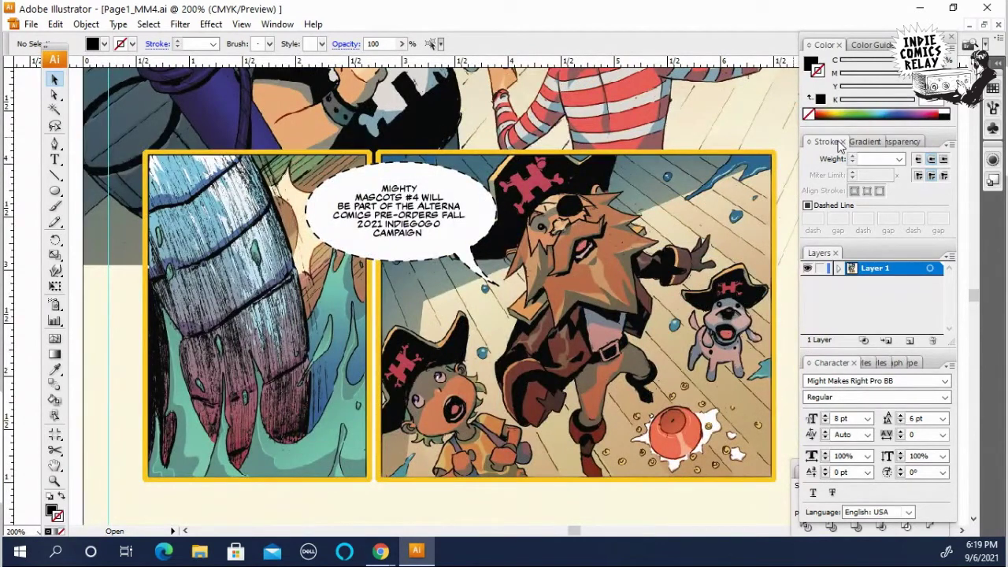
{"action": "left_click", "coordinate": [809, 208]}
{"action": "left_click", "coordinate": [491, 206]}
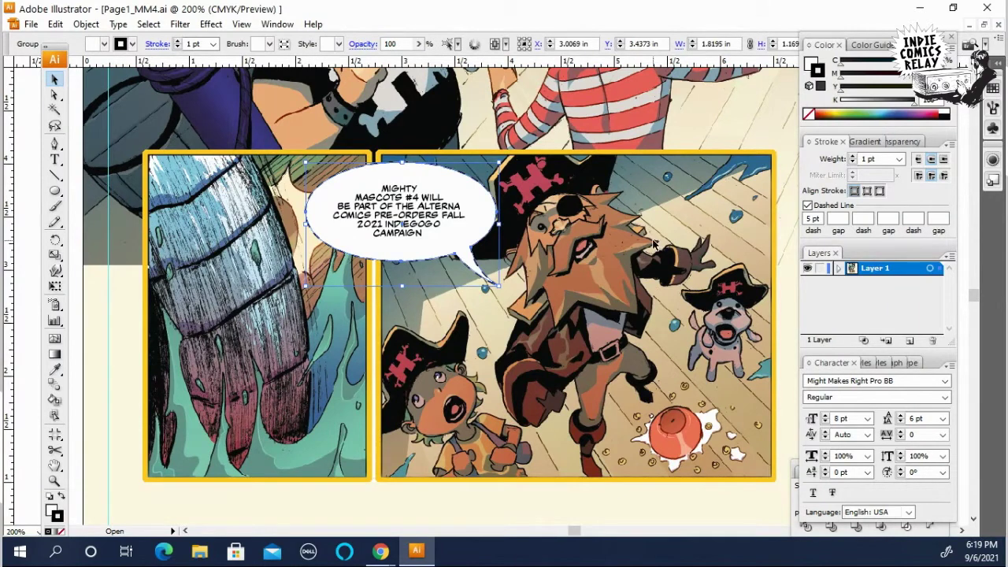
{"action": "left_click", "coordinate": [823, 221]}
{"action": "type", "text": "7"}
{"action": "key", "text": "Return"}
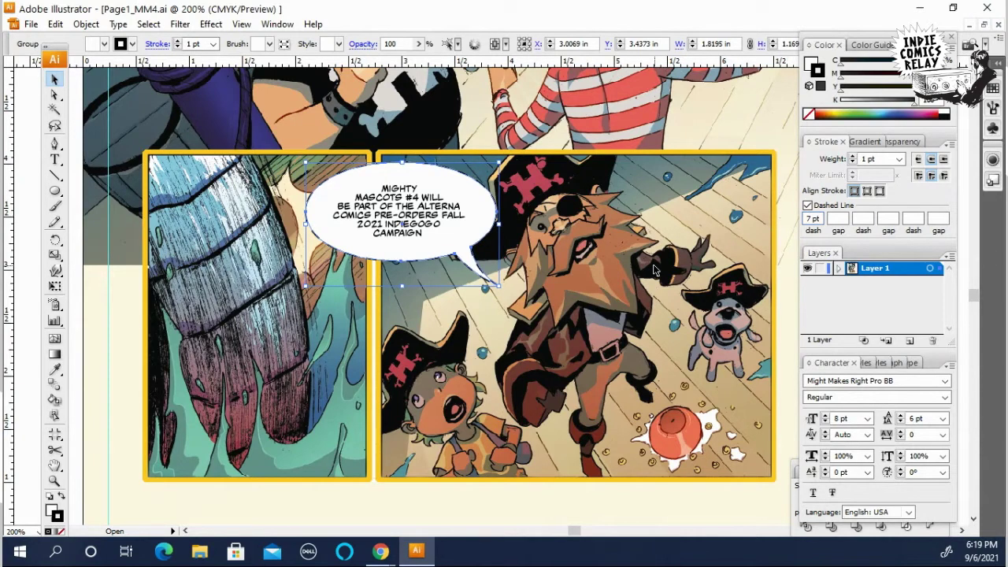
{"action": "left_click", "coordinate": [554, 230]}
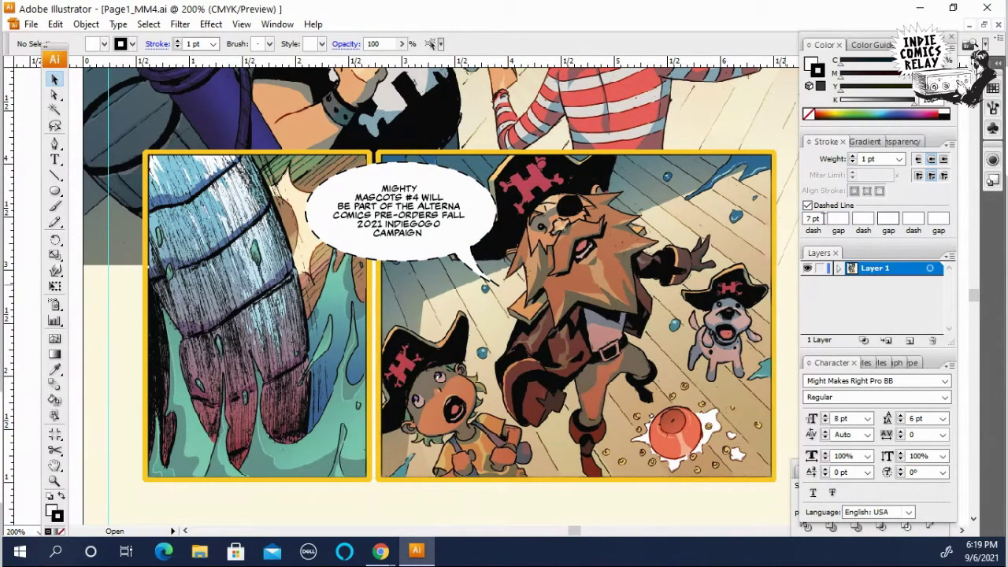
{"action": "left_click_drag", "start_coordinate": [821, 218], "coordinate": [787, 217]}
{"action": "left_click", "coordinate": [840, 218]}
{"action": "left_click_drag", "start_coordinate": [823, 219], "coordinate": [795, 219]}
{"action": "key", "text": "Escape"}
{"action": "left_click", "coordinate": [381, 552]}
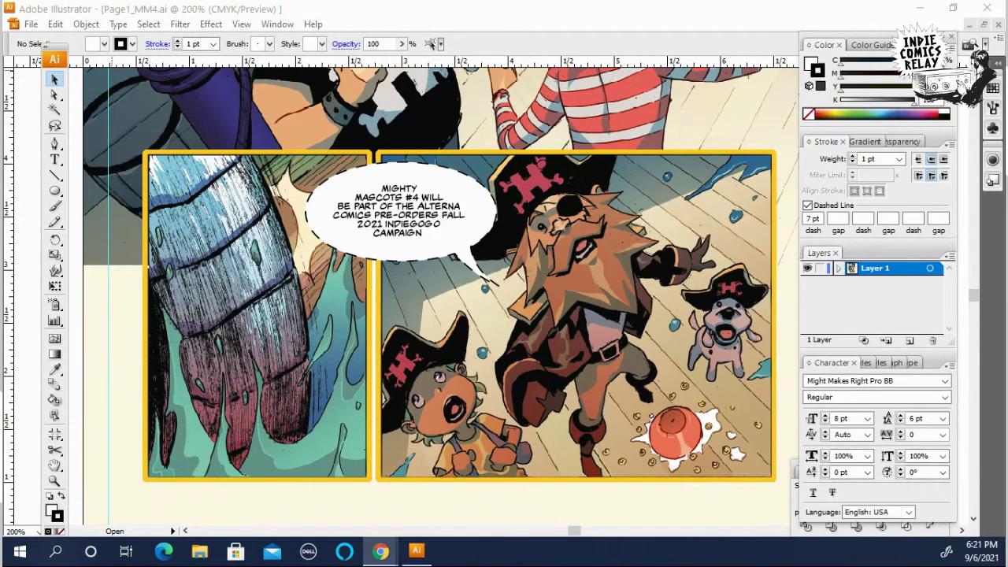